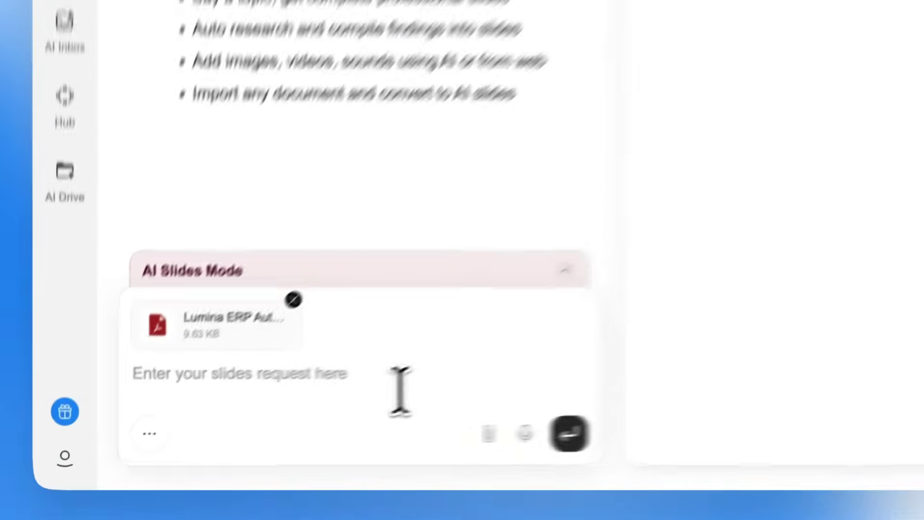
# - Send the request for a Lumina ERP proposal deck for an automotive manufacturing client, with the PDF attached
pyautogui.write('Create a Lumina ERP proposal deck for automotive manufacturing client based on this pdf.')
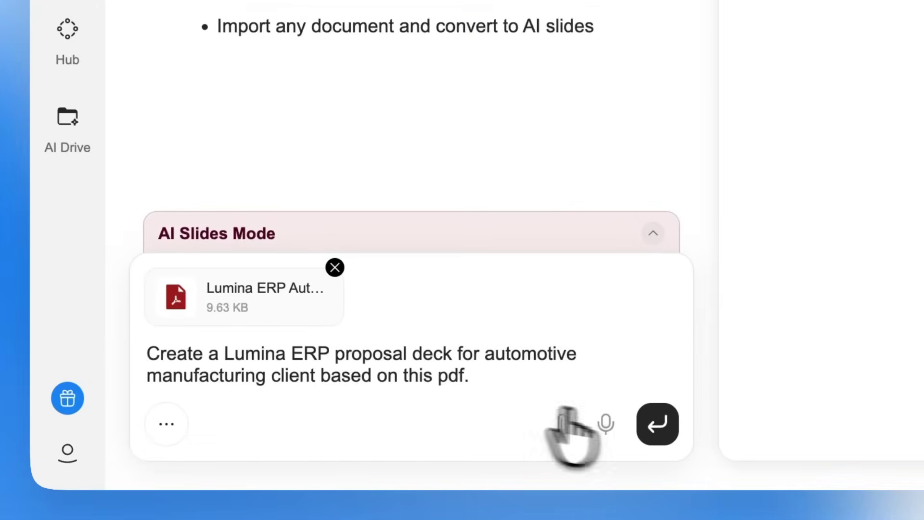
pyautogui.click(657, 426)
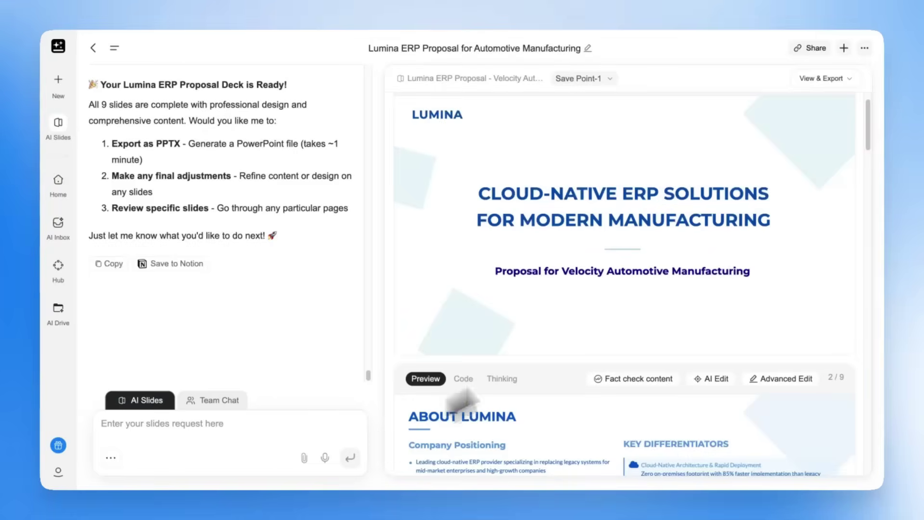
pyautogui.moveTo(869, 124); pyautogui.dragTo(881, 268)
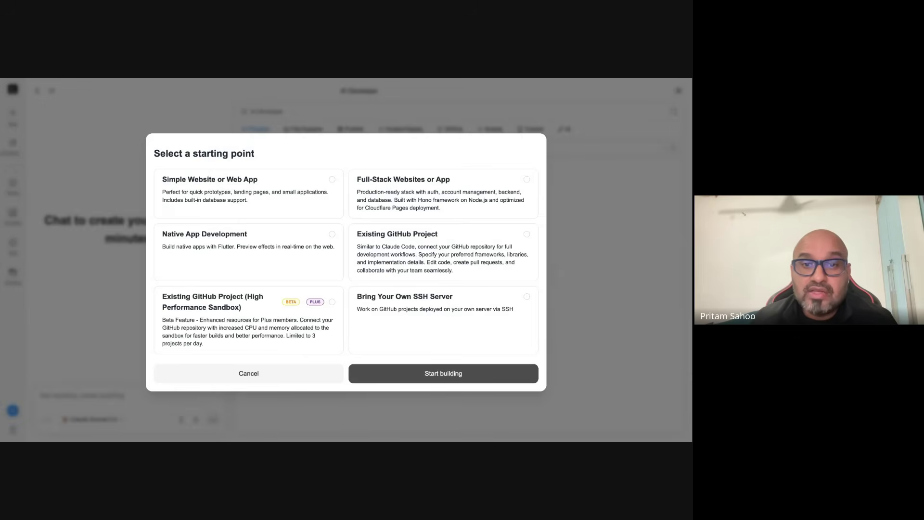
# - Start a new Full-Stack Websites project, keeping Claude Sonnet 4.5 as the model
pyautogui.click(389, 203)
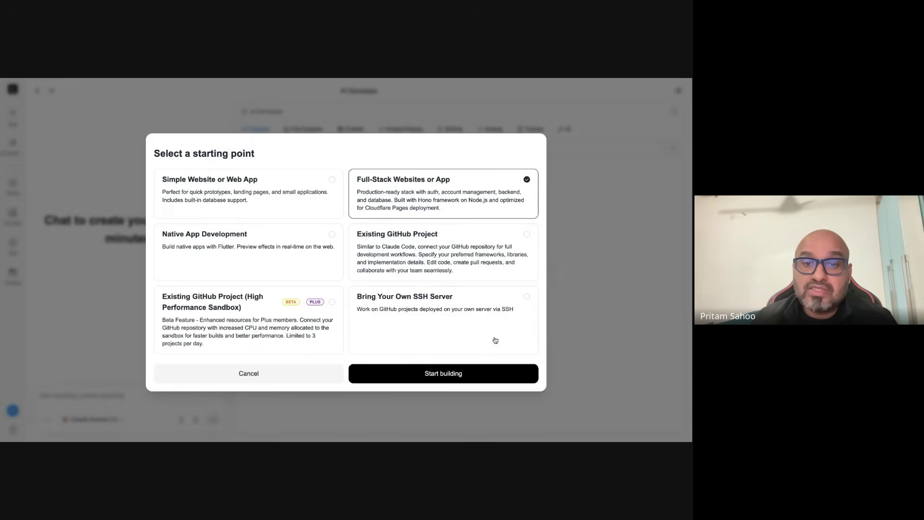
pyautogui.click(452, 377)
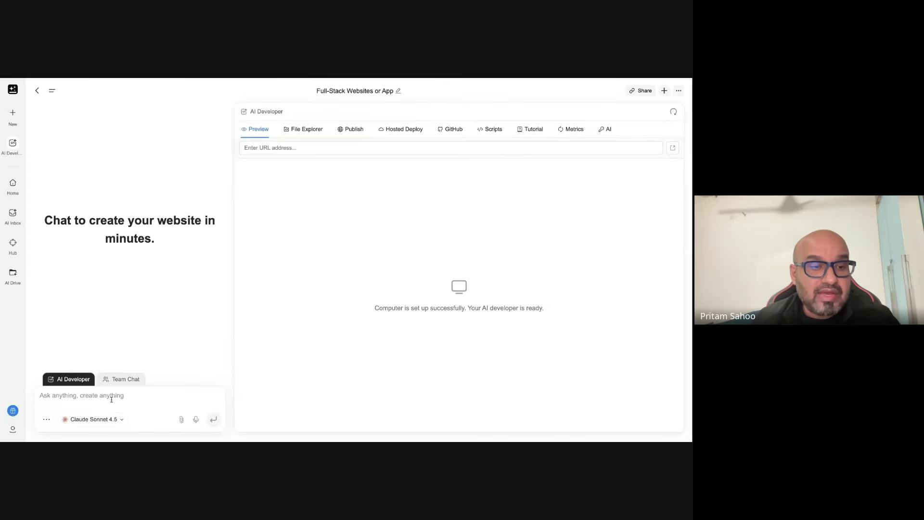
pyautogui.click(122, 420)
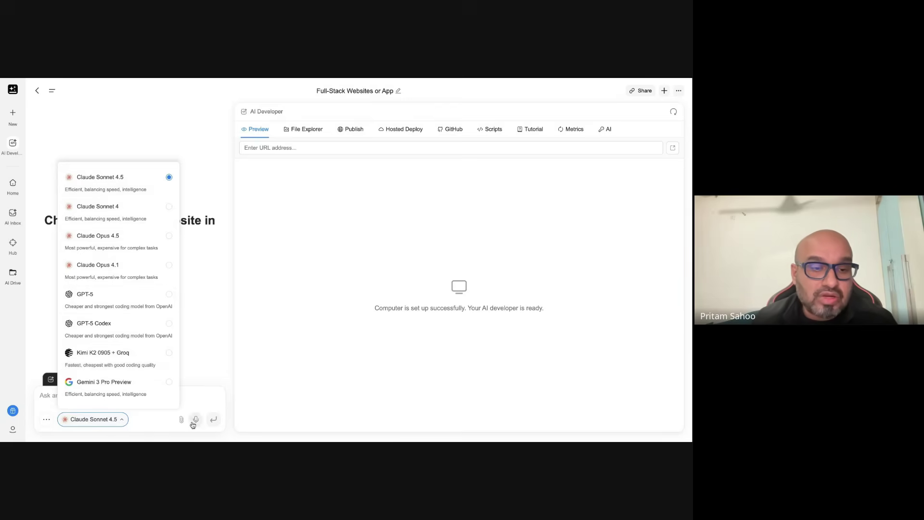
pyautogui.click(194, 403)
# - Draft the GenZ electronics website request, adding pasted mobile-responsive and checkout requirements
pyautogui.write('Create a GenZ website for ELectronics products with techy background and functional buttons')
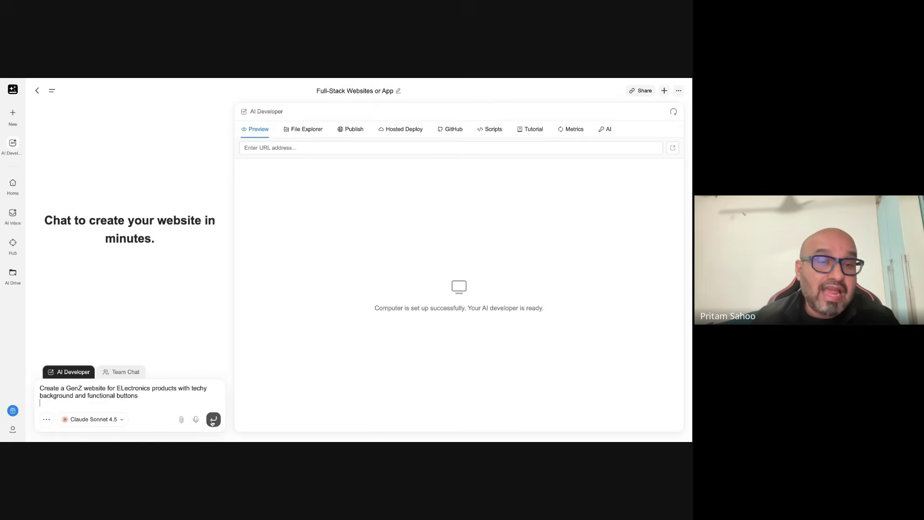
pyautogui.hotkey('shift', 'Return')
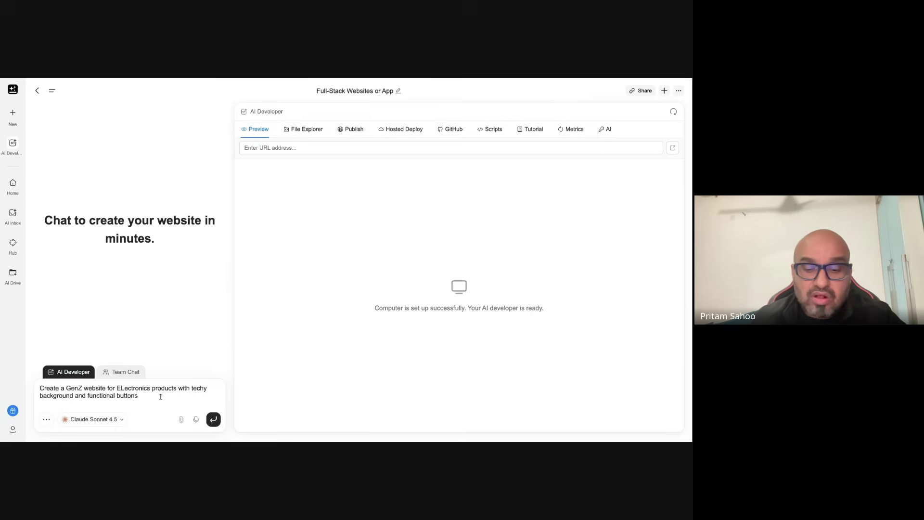
pyautogui.write('Please make the website mobile responsive and properly fit for mobile screen Add payment and checkout option to the website')
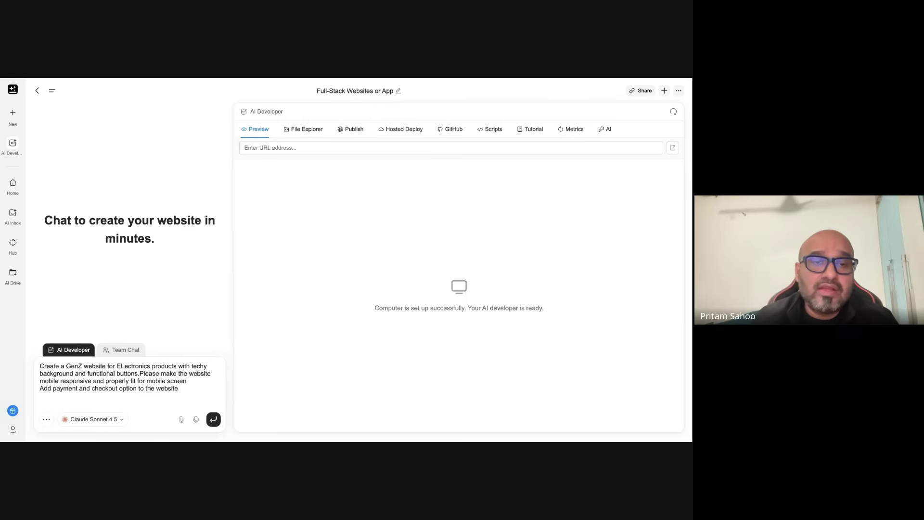
# - Submit the GenZ store request, then view the project's files and Cloudflare Publish setup
pyautogui.click(215, 420)
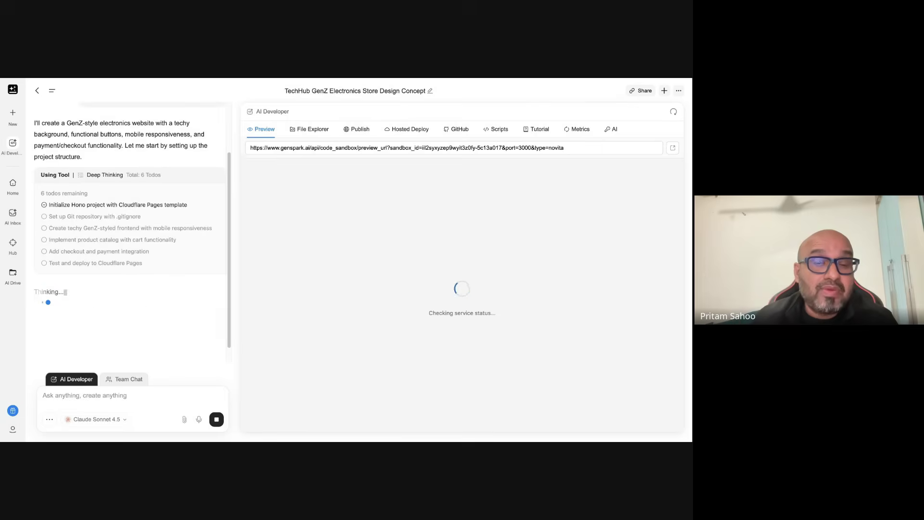
pyautogui.click(322, 133)
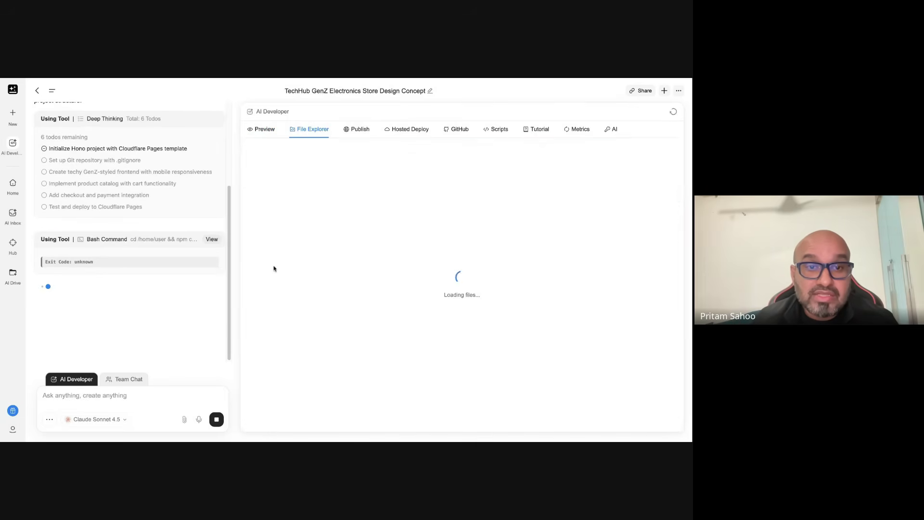
pyautogui.click(362, 132)
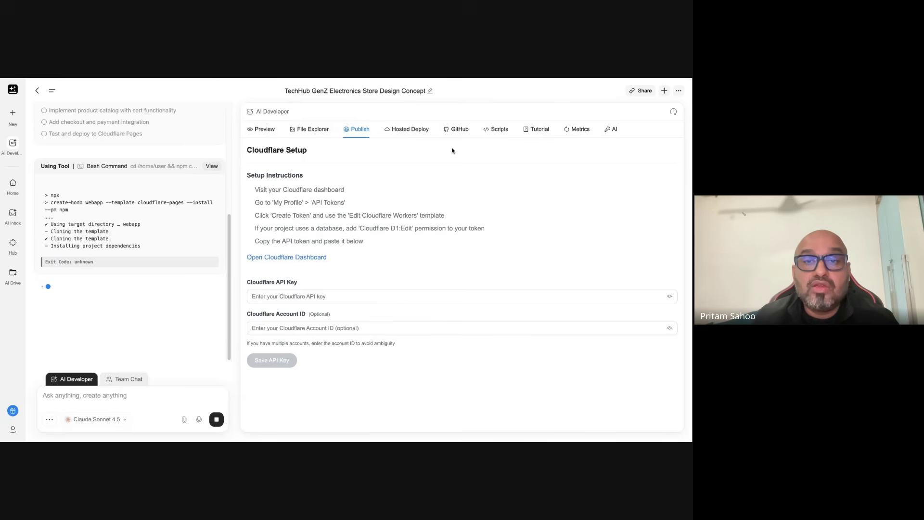
# - Review the Hosted Deploy, GitHub and Scripts tabs, then read the Cloudflare Pages tutorial
pyautogui.click(404, 130)
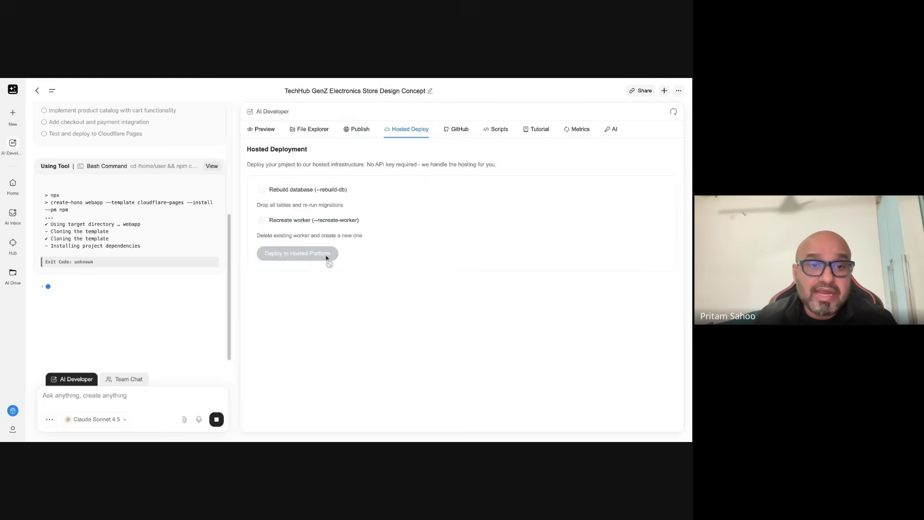
pyautogui.click(463, 130)
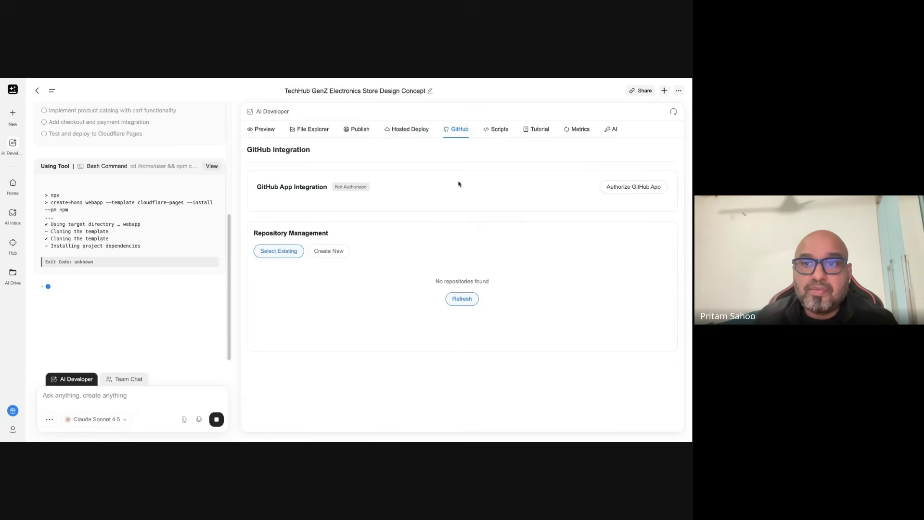
pyautogui.click(502, 130)
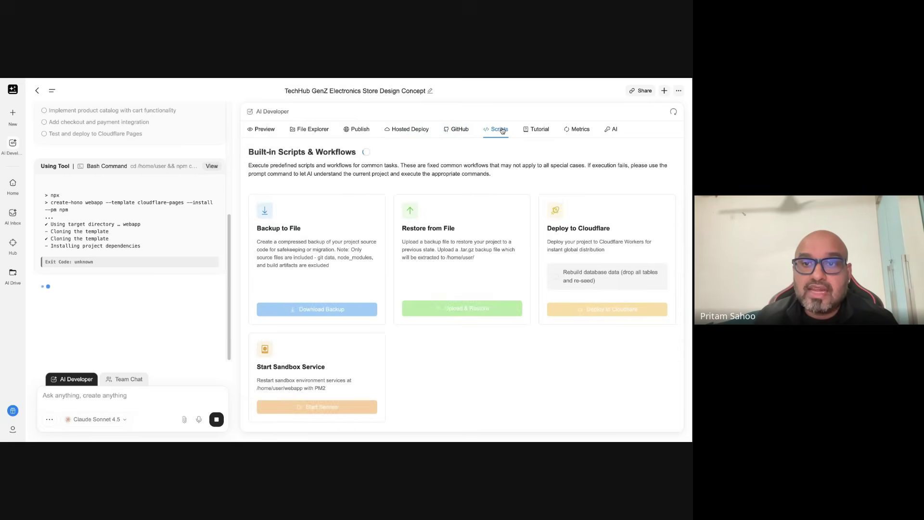
pyautogui.click(540, 130)
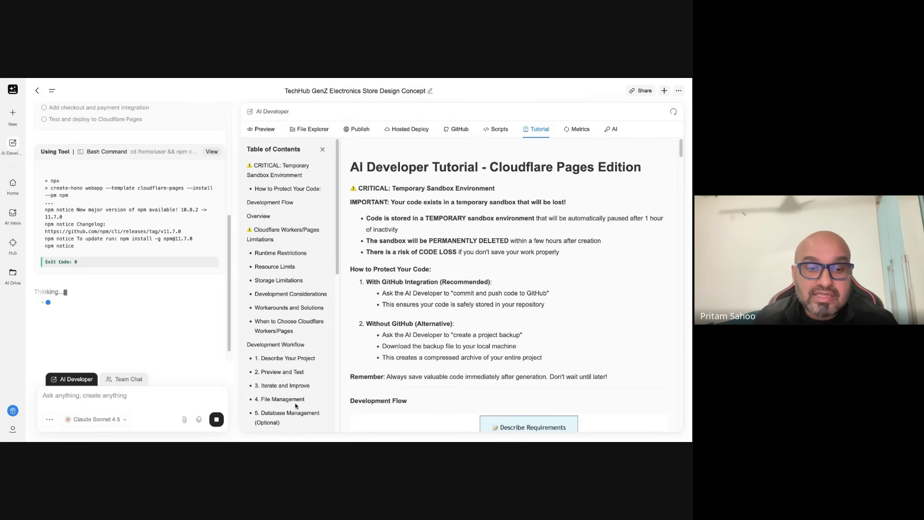
pyautogui.scroll(-4, 338, 306)
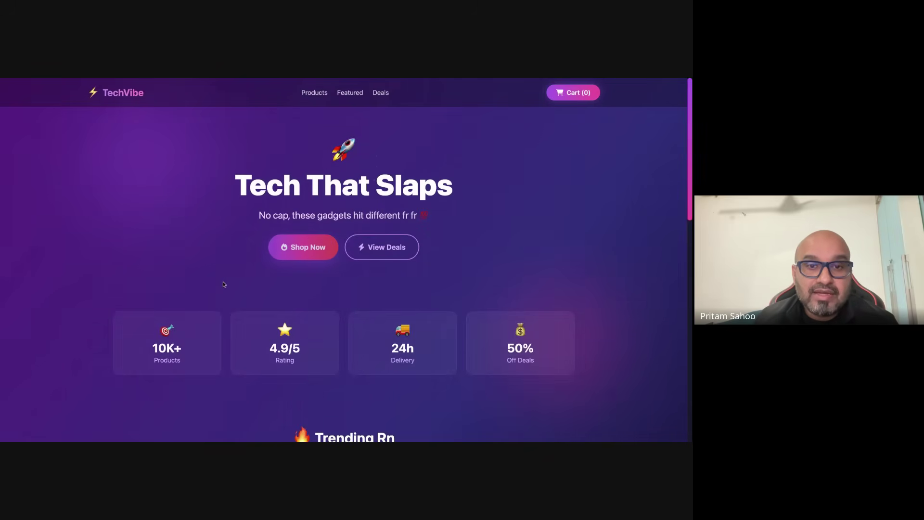
# - Scroll the TechVibe preview past Trending Rn to the cart with the iPhone 15 Pro, totalling $1148.89
pyautogui.scroll(-1, 247, 281)
pyautogui.scroll(-1, 246, 281)
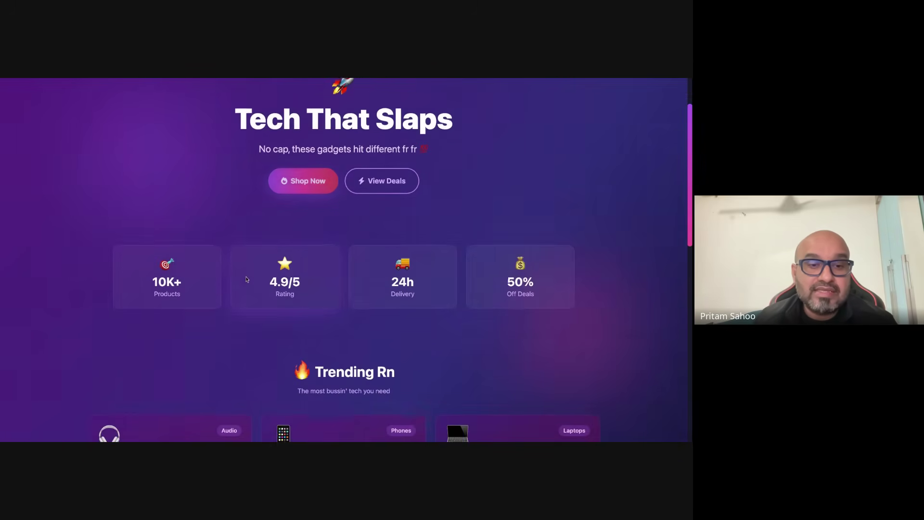
pyautogui.scroll(-1, 246, 278)
pyautogui.scroll(-1, 236, 272)
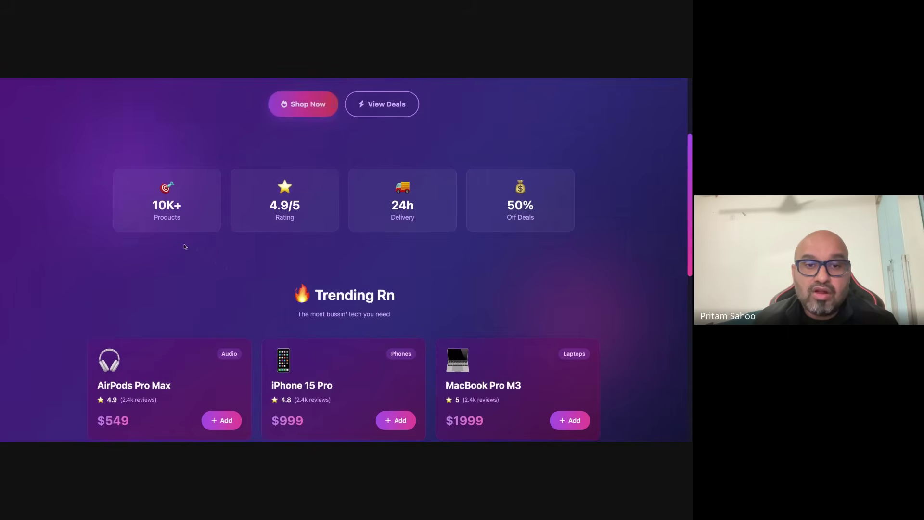
pyautogui.scroll(-1, 216, 255)
pyautogui.scroll(-1, 217, 255)
pyautogui.scroll(-1, 216, 255)
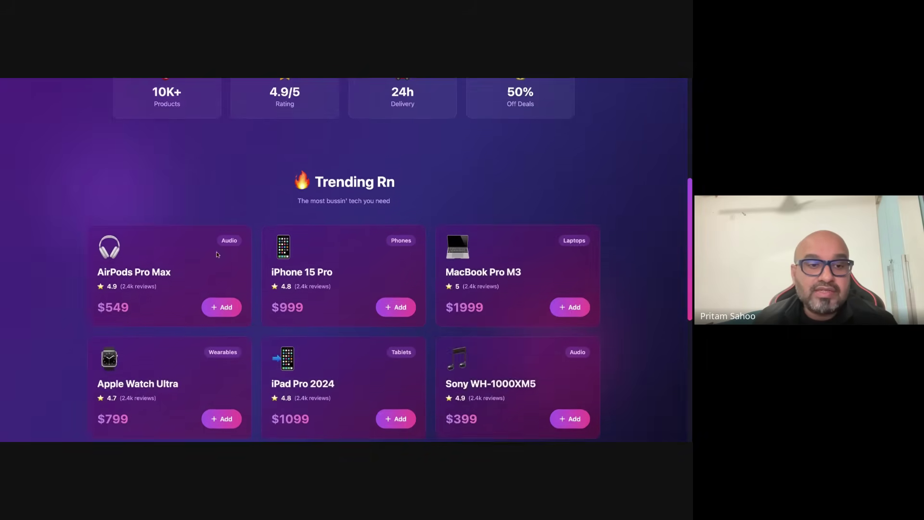
pyautogui.scroll(-1, 217, 255)
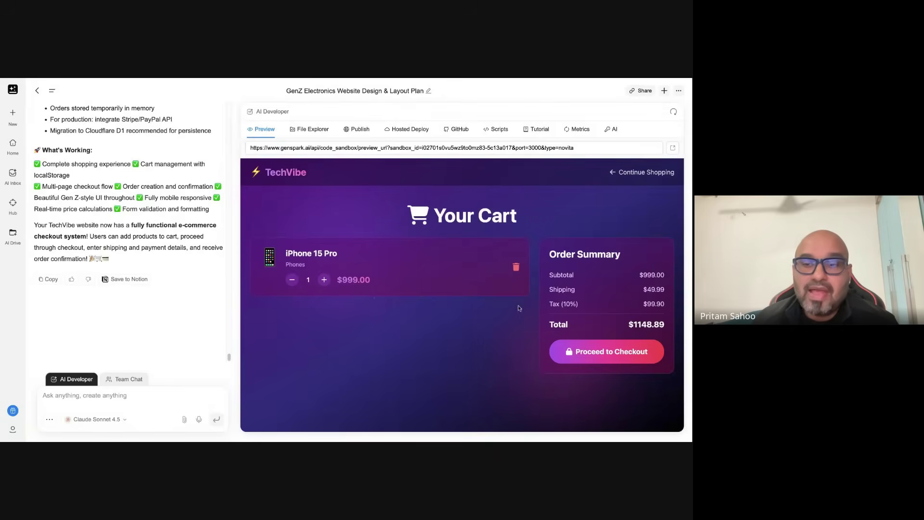
# - Proceed from the TechVibe cart to the checkout page
pyautogui.click(615, 352)
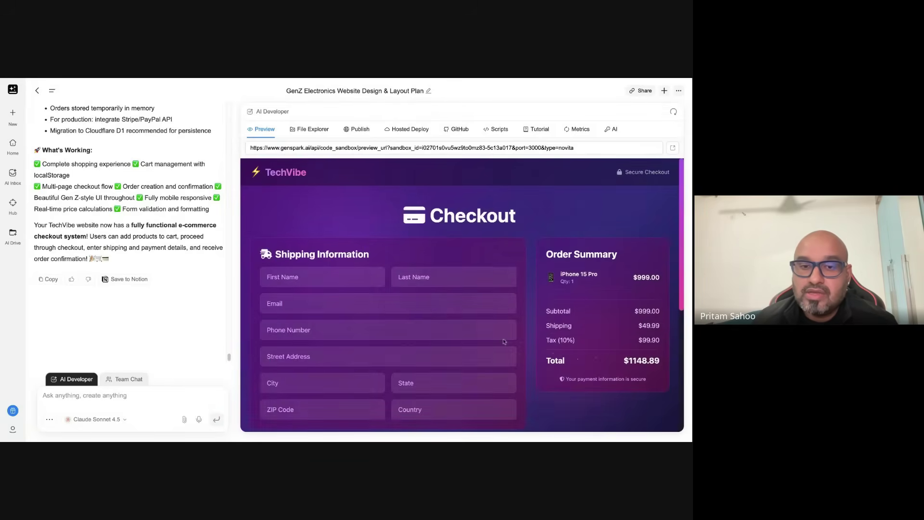
pyautogui.scroll(-1, 411, 299)
pyautogui.scroll(-2, 411, 299)
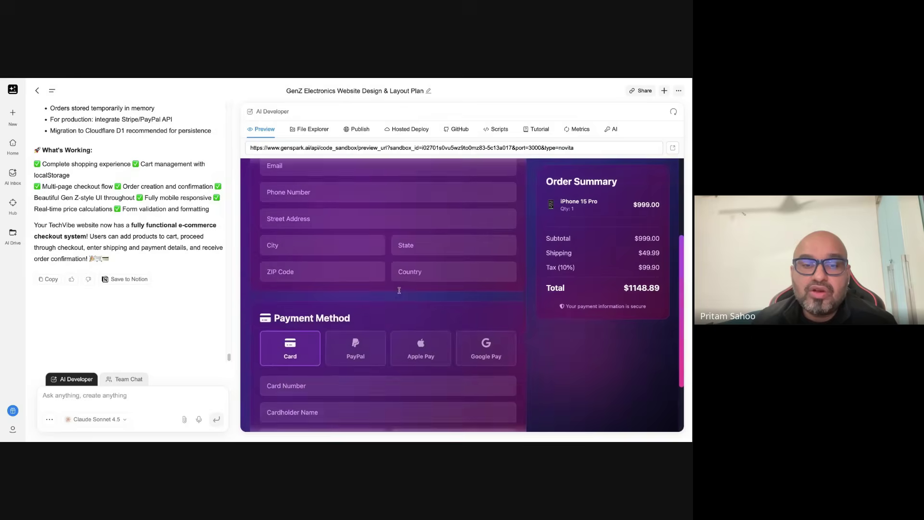
# - Try the PayPal and Apple Pay options, then settle on card payment
pyautogui.click(366, 343)
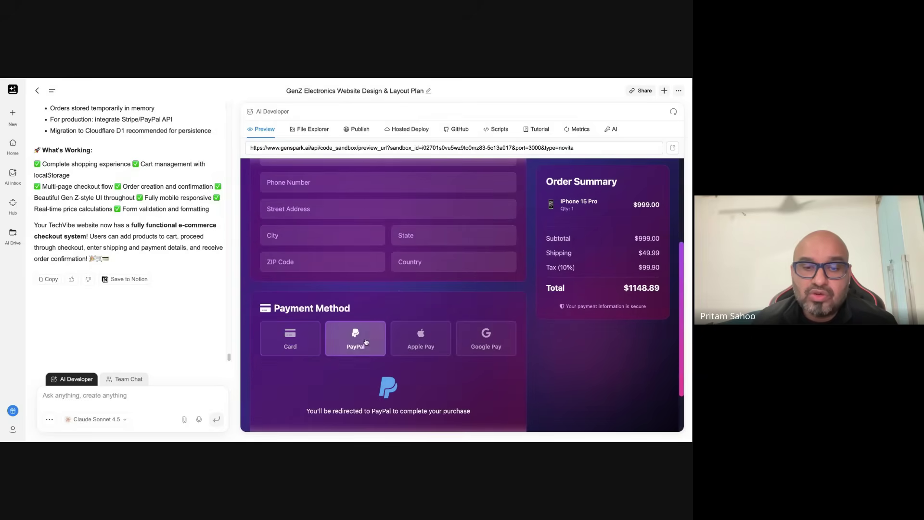
pyautogui.click(409, 344)
pyautogui.click(327, 343)
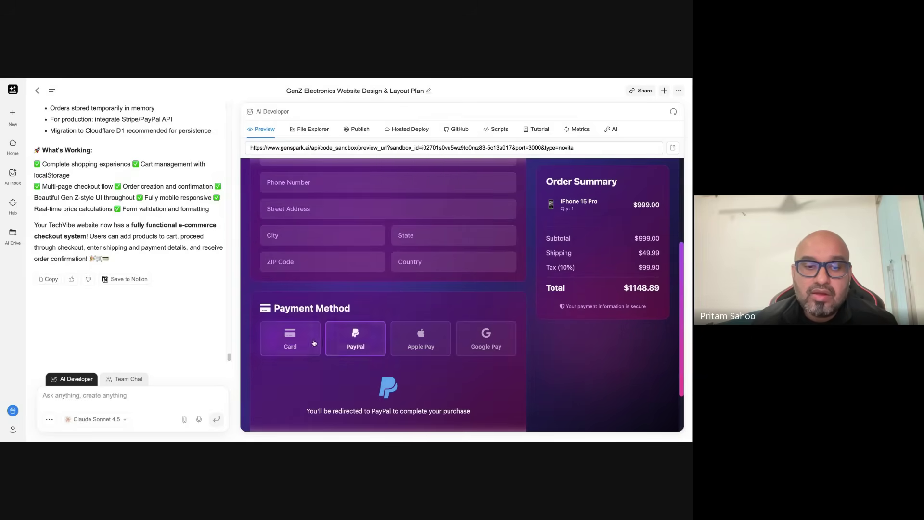
pyautogui.click(314, 343)
pyautogui.scroll(-2, 340, 345)
pyautogui.scroll(2, 339, 344)
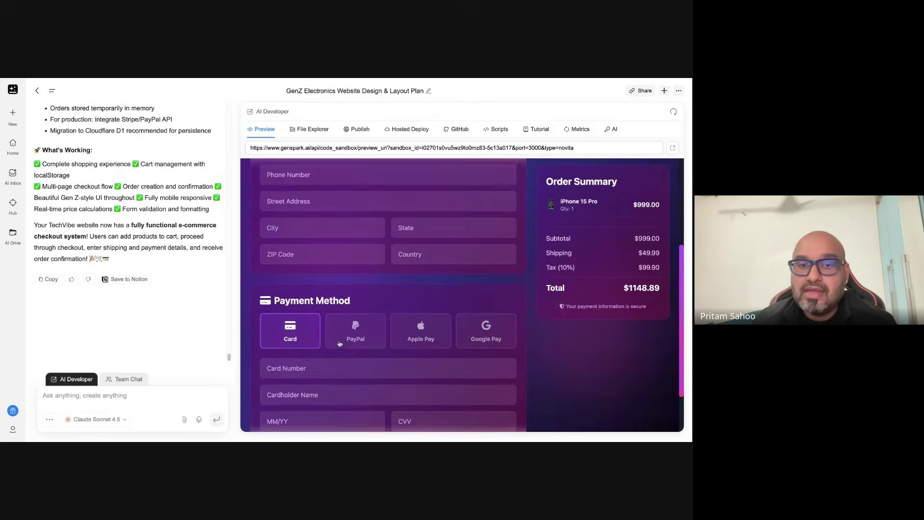
pyautogui.scroll(3, 340, 345)
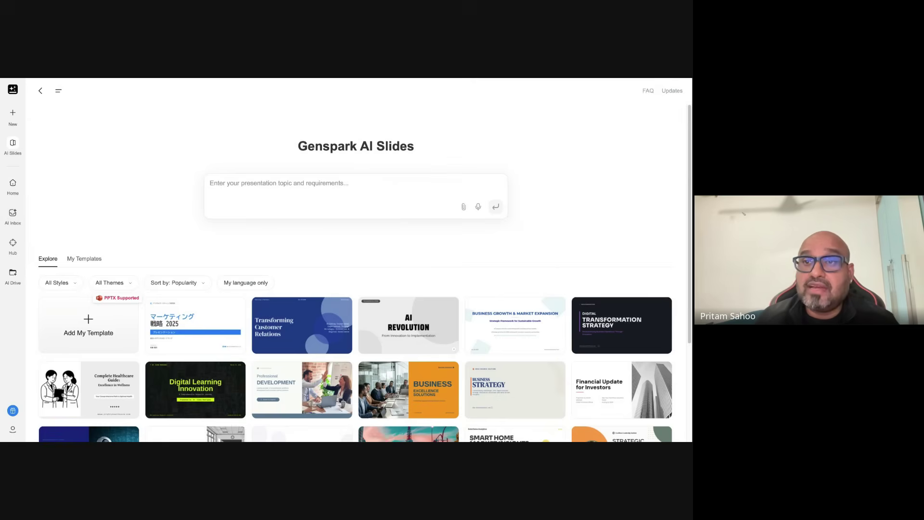
# - Paste and submit the request for brief executive slides on agentic AI in financial services
pyautogui.write('create abrief executive slides on agentic ai and its usecases in financial services sector with real usecases')
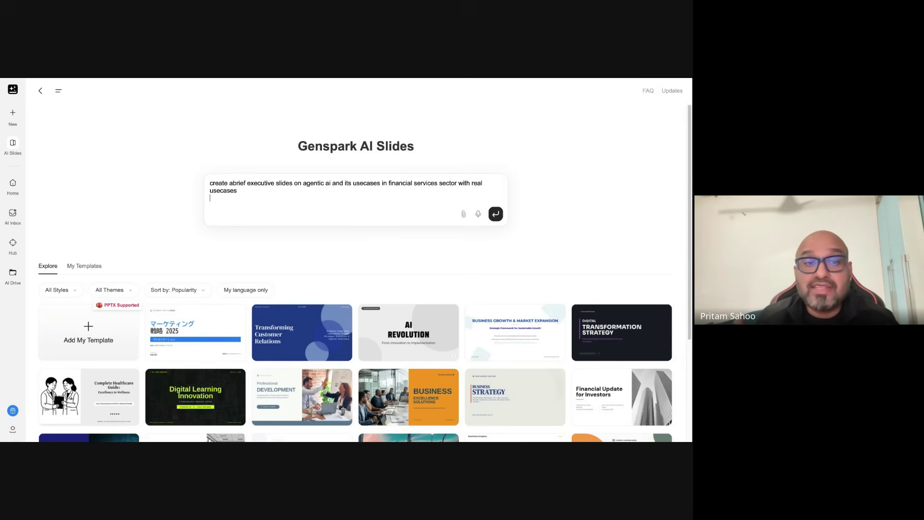
pyautogui.click(496, 214)
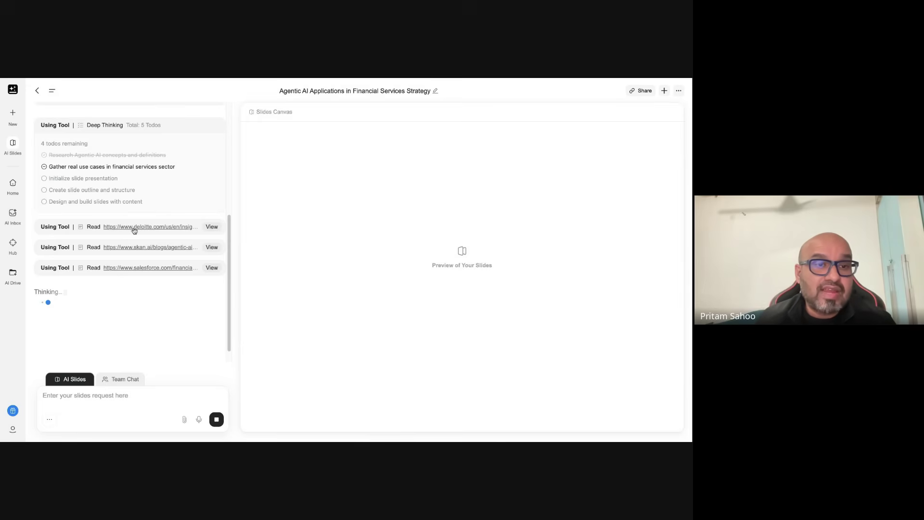
# - Follow the agent's progress as it builds the eight-slide 'Agentic AI in Financial Services' deck
pyautogui.scroll(-1, 139, 230)
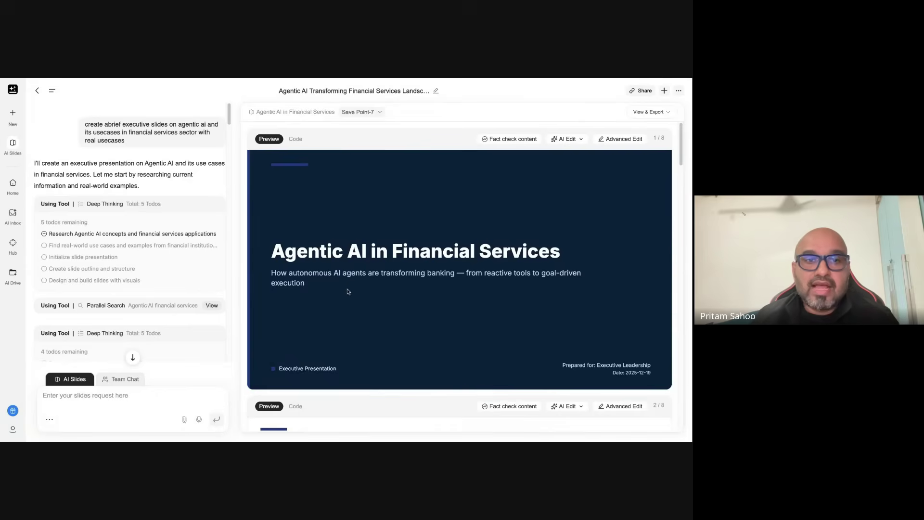
pyautogui.scroll(-3, 345, 298)
pyautogui.scroll(3, 345, 299)
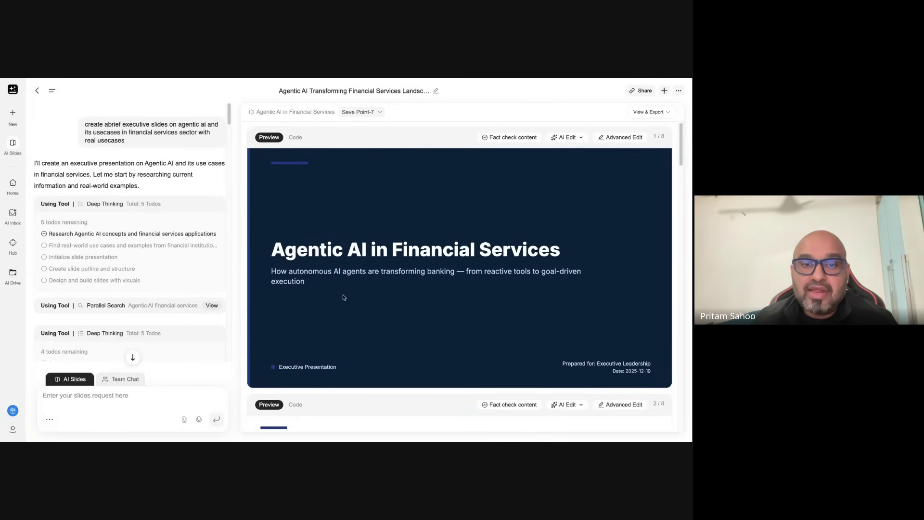
pyautogui.scroll(-1, 345, 298)
pyautogui.scroll(-1, 345, 298)
pyautogui.scroll(-1, 344, 298)
pyautogui.scroll(-2, 345, 298)
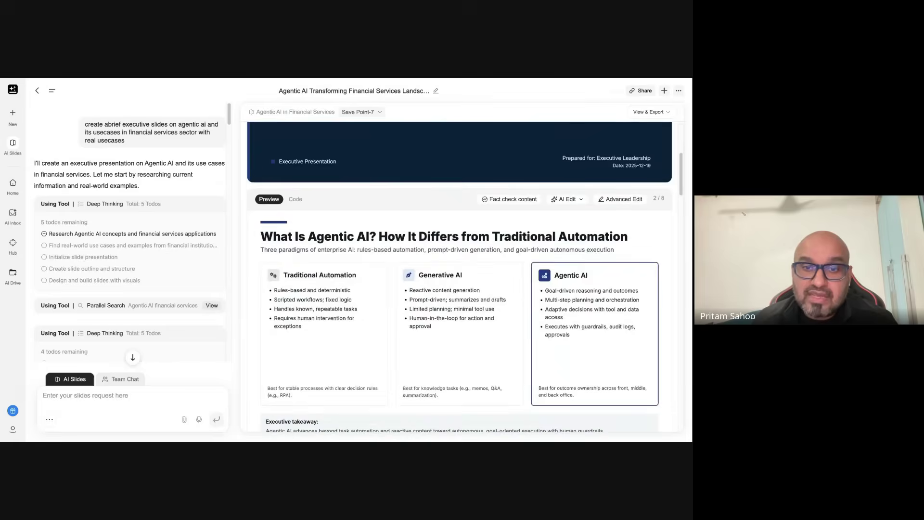
pyautogui.scroll(-1, 287, 358)
pyautogui.scroll(-1, 287, 357)
pyautogui.scroll(-1, 288, 358)
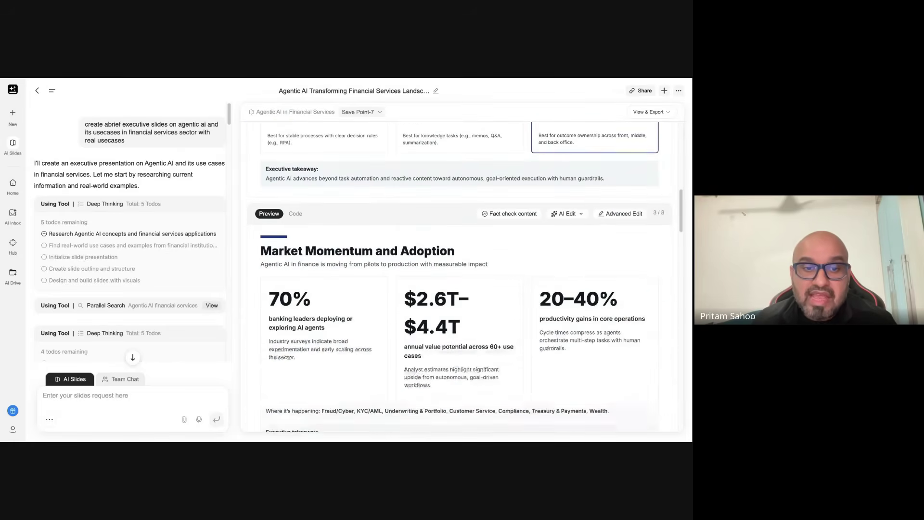
pyautogui.scroll(-1, 360, 307)
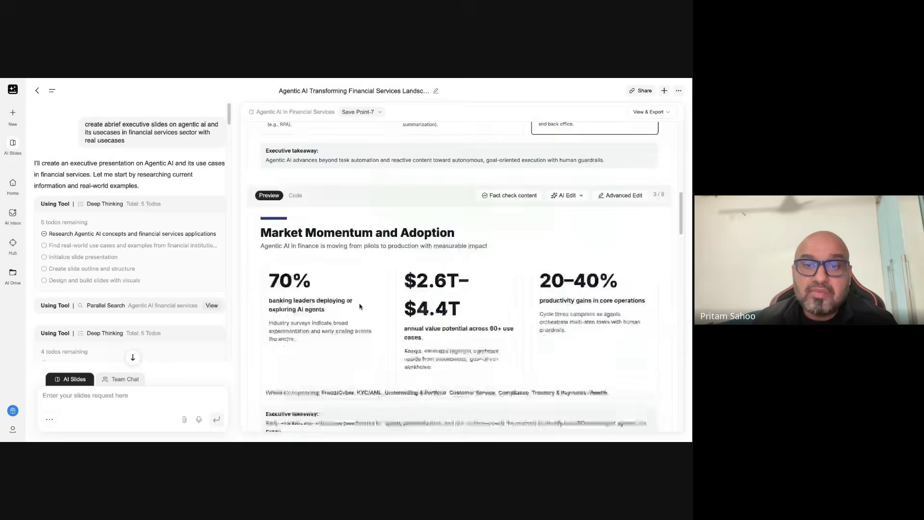
pyautogui.scroll(-2, 360, 307)
pyautogui.scroll(-1, 360, 307)
pyautogui.scroll(-1, 360, 307)
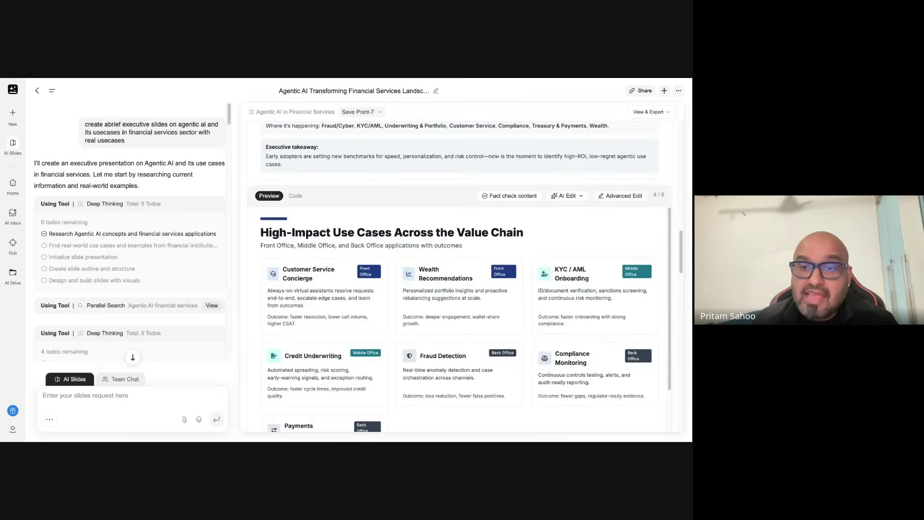
pyautogui.scroll(-1, 462, 320)
pyautogui.scroll(1, 350, 307)
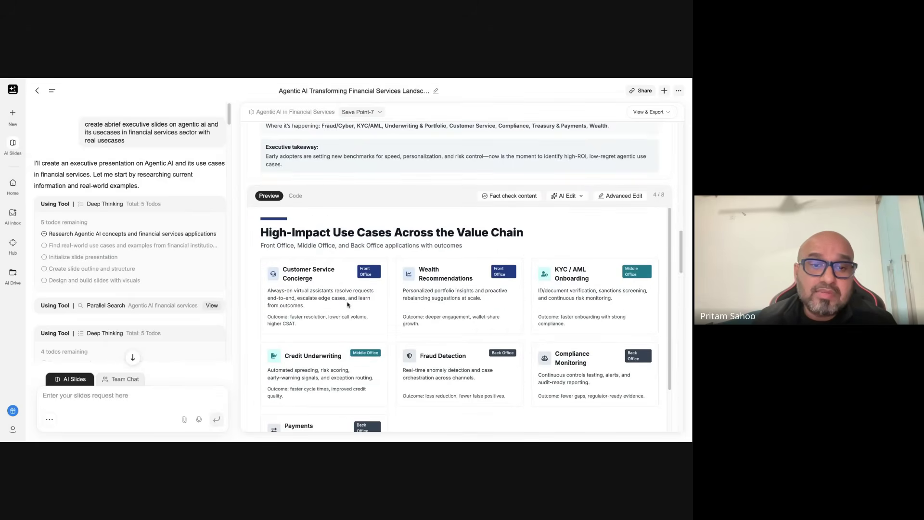
pyautogui.scroll(-1, 346, 305)
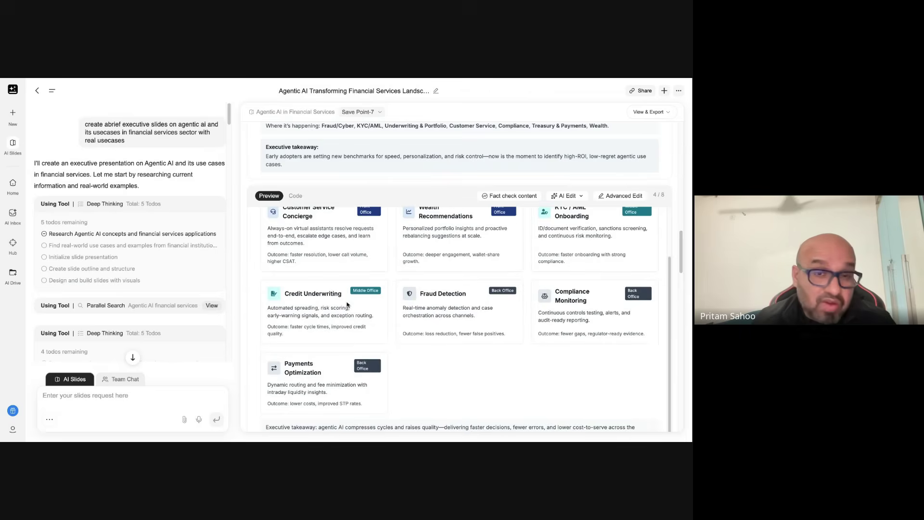
pyautogui.scroll(-1, 462, 318)
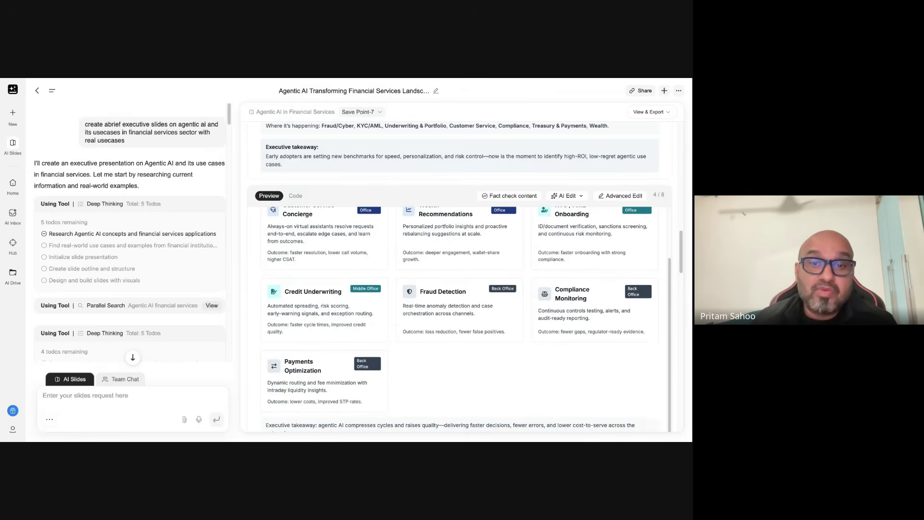
pyautogui.scroll(-4, 367, 314)
pyautogui.scroll(-2, 365, 313)
pyautogui.scroll(-2, 365, 312)
pyautogui.scroll(-1, 363, 312)
pyautogui.scroll(-1, 363, 312)
pyautogui.scroll(-2, 366, 394)
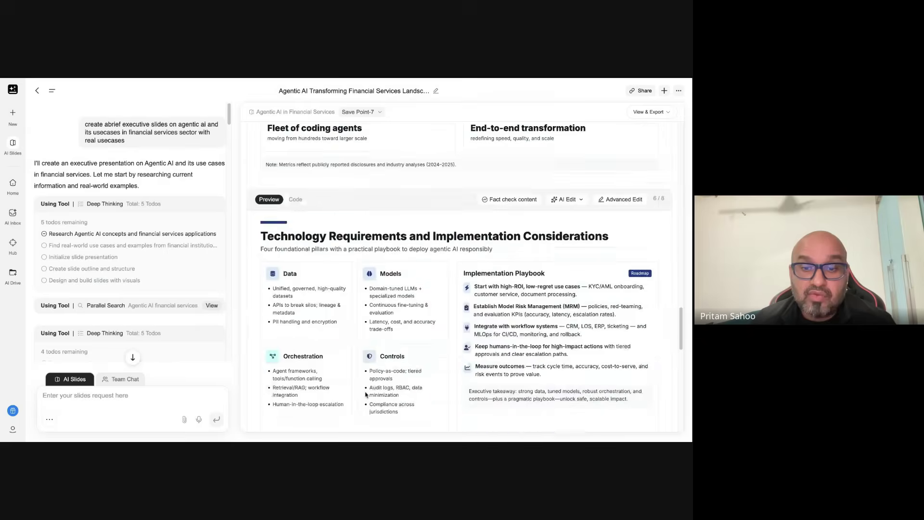
pyautogui.scroll(-2, 366, 394)
pyautogui.scroll(-5, 366, 393)
pyautogui.scroll(-1, 413, 213)
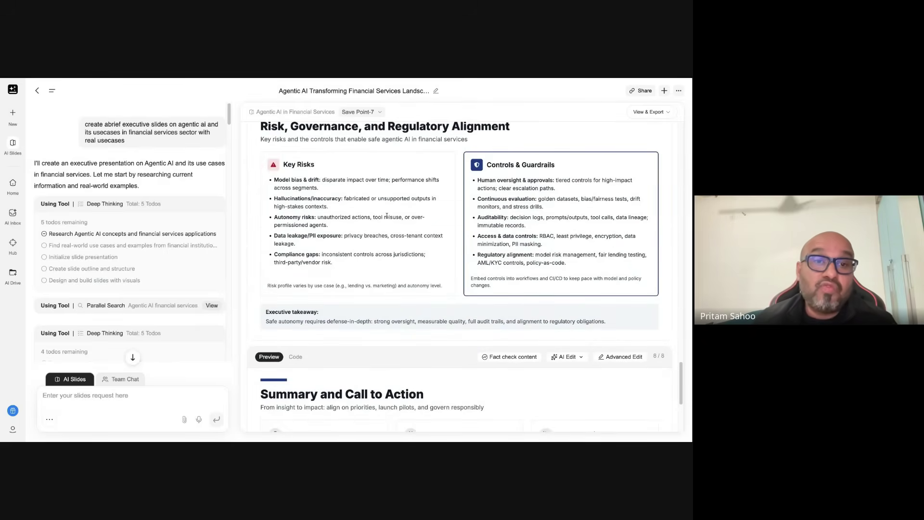
pyautogui.scroll(-3, 400, 256)
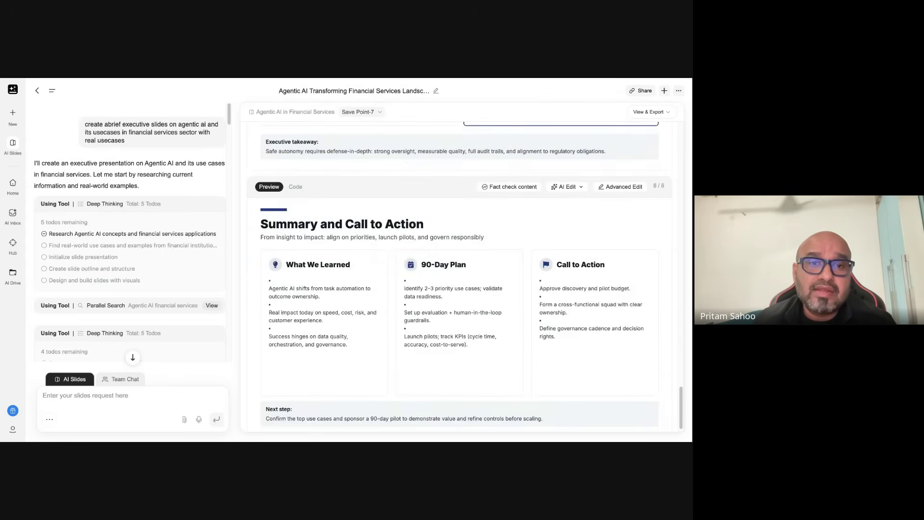
pyautogui.scroll(-1, 459, 274)
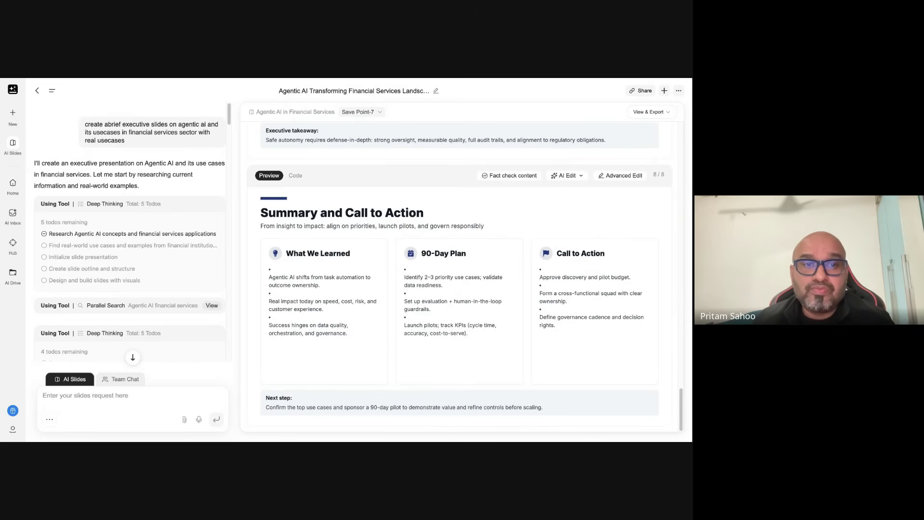
pyautogui.scroll(-3, 164, 325)
pyautogui.scroll(5, 349, 290)
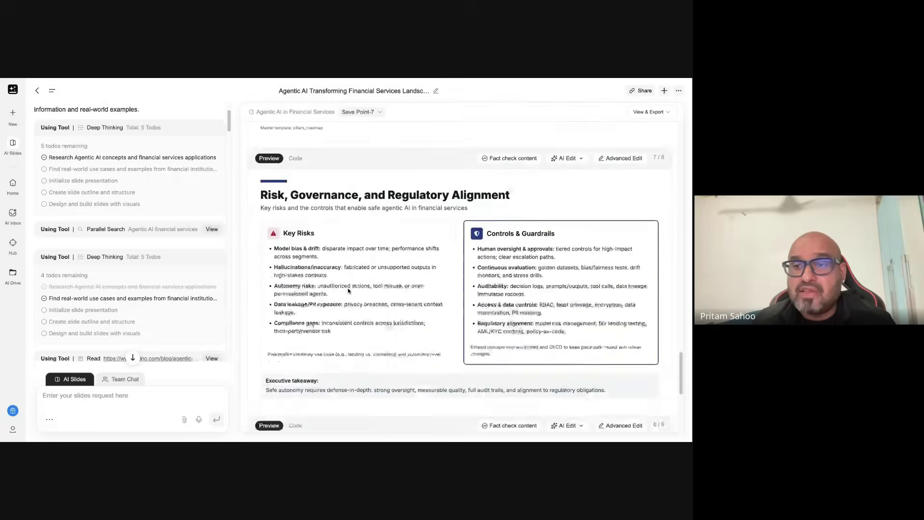
pyautogui.scroll(3, 348, 290)
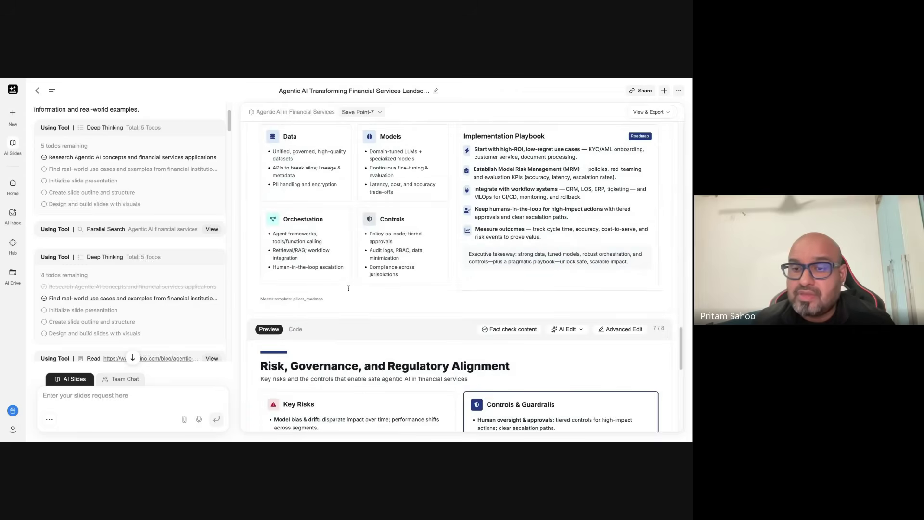
pyautogui.scroll(-1, 348, 288)
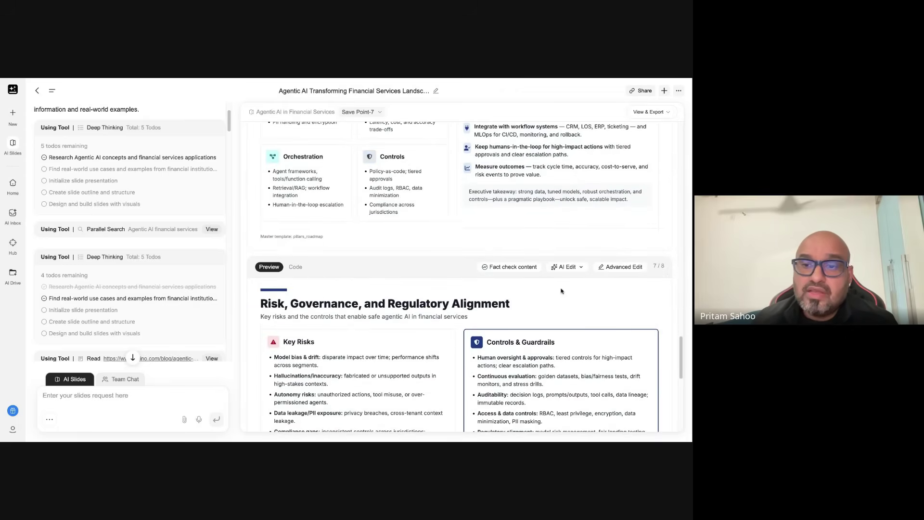
# - Have AI polish slide 7's content, letting it decide the changes
pyautogui.click(565, 269)
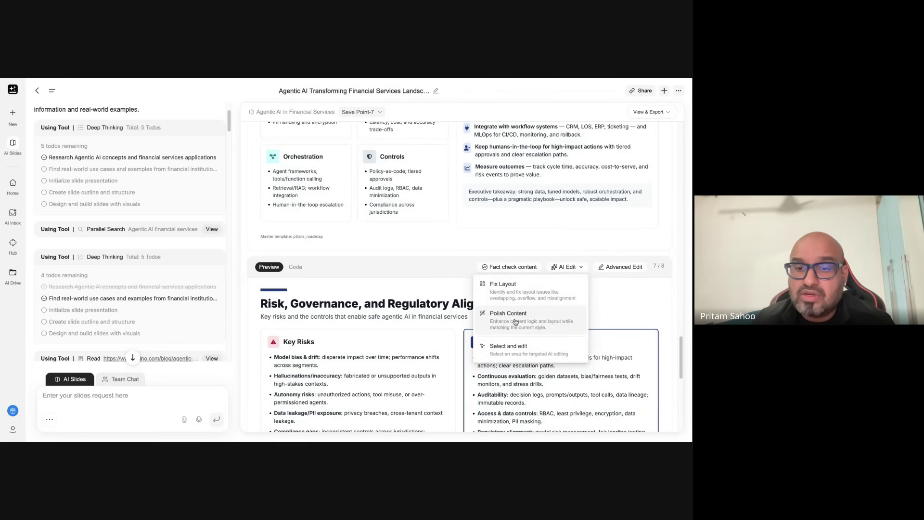
pyautogui.click(515, 321)
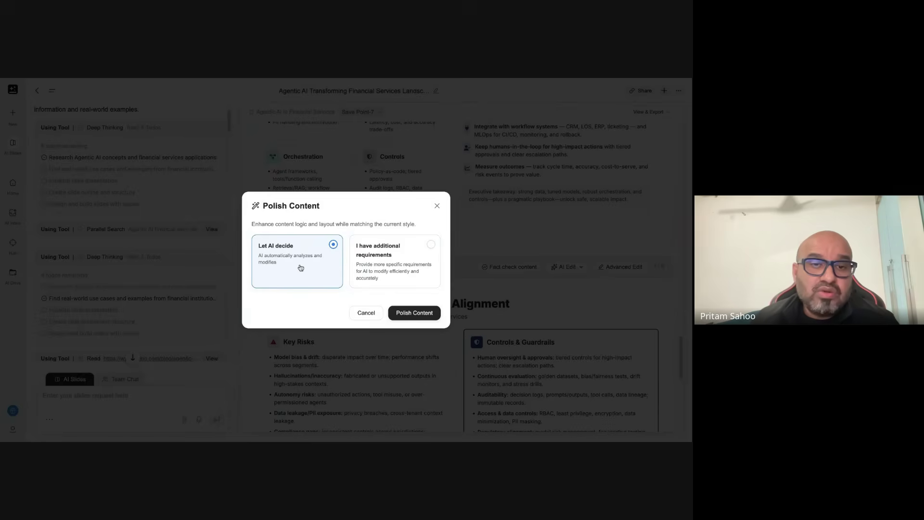
pyautogui.click(415, 313)
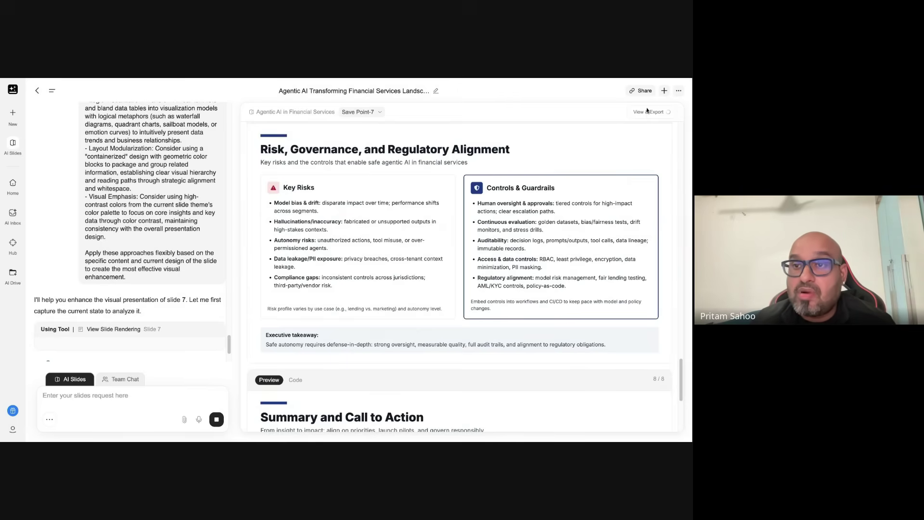
# - Check the deck's Share and more-options menus while slide 7 becomes Risk Defense Layers
pyautogui.click(643, 91)
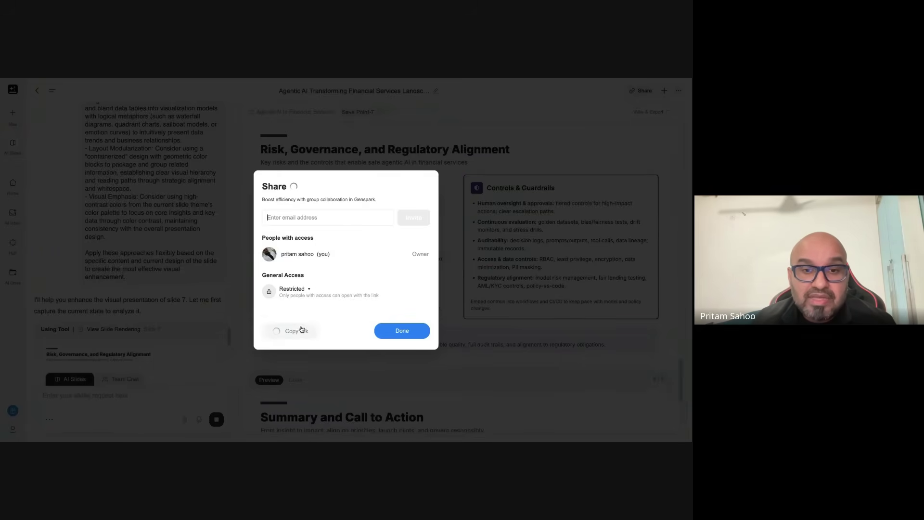
pyautogui.click(475, 273)
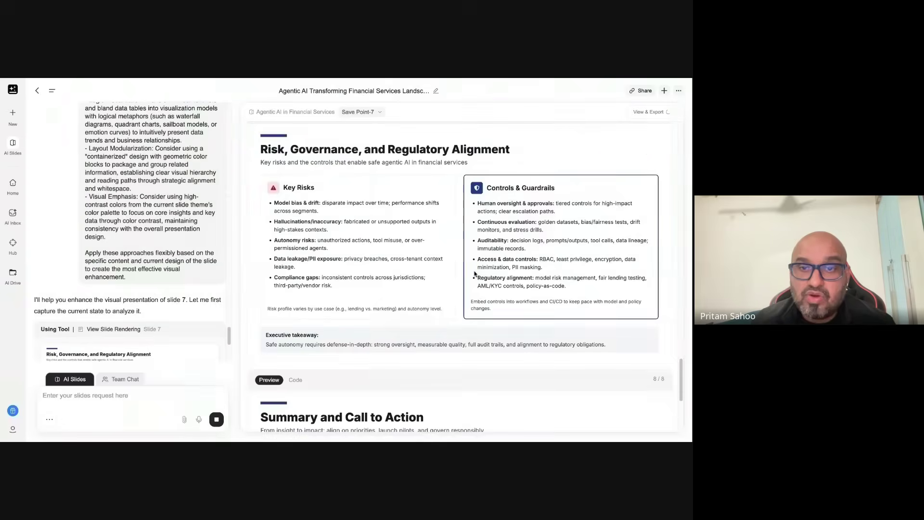
pyautogui.click(679, 90)
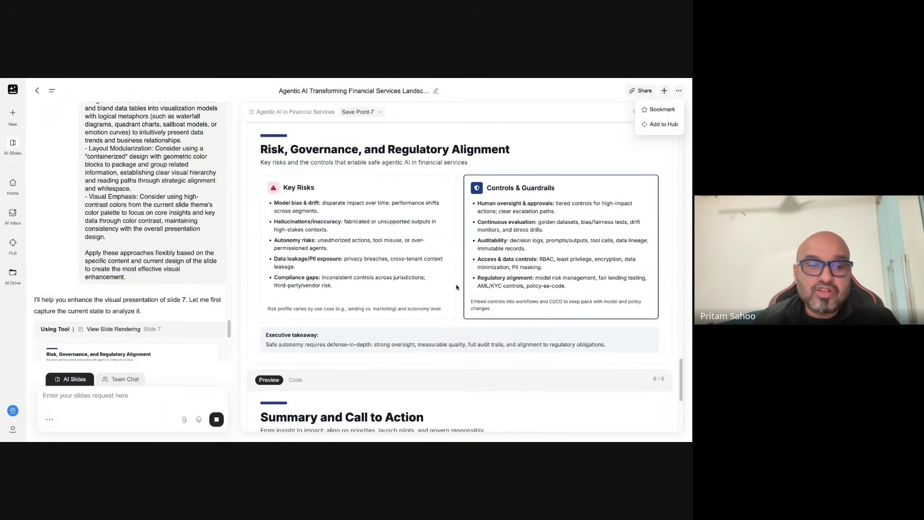
pyautogui.scroll(-3, 451, 288)
pyautogui.scroll(-5, 191, 332)
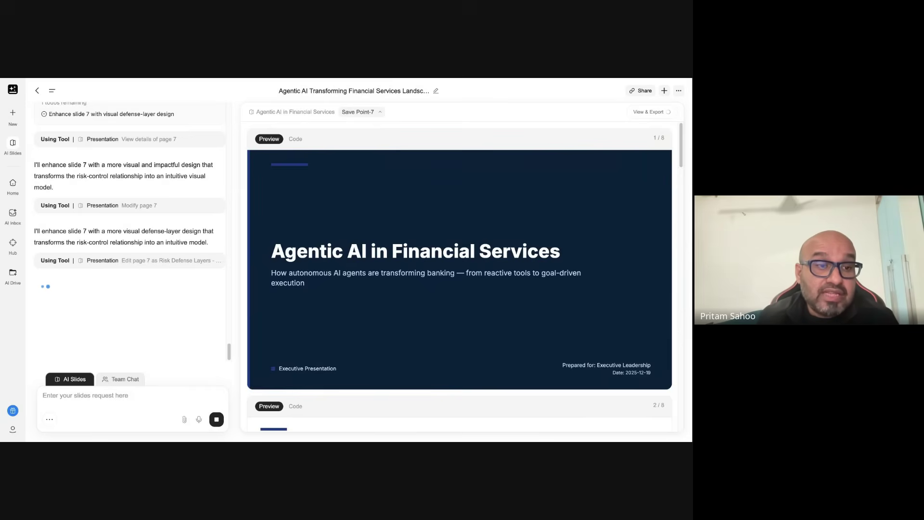
# - Switch to the exported Google Slides deck and view slides 2 (What Is Agentic AI) and 3 (Architecture)
pyautogui.hotkey('alt', 'Tab')
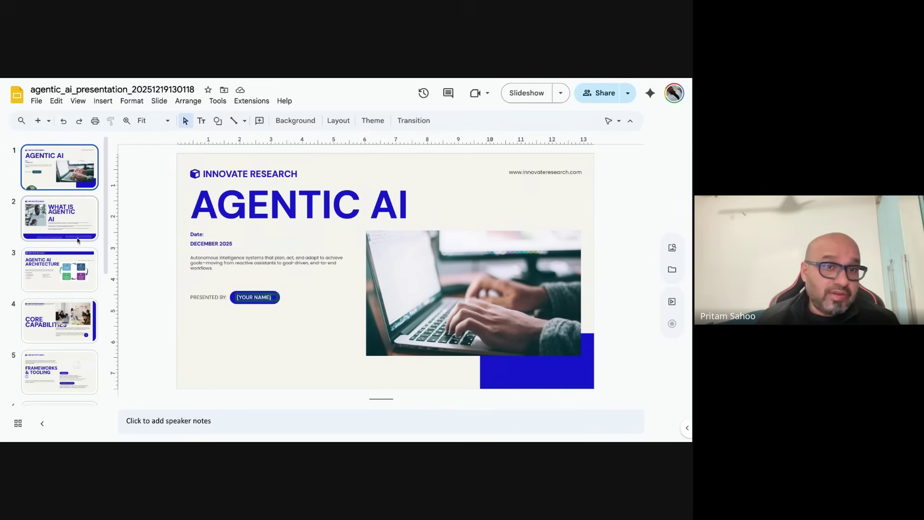
pyautogui.click(77, 238)
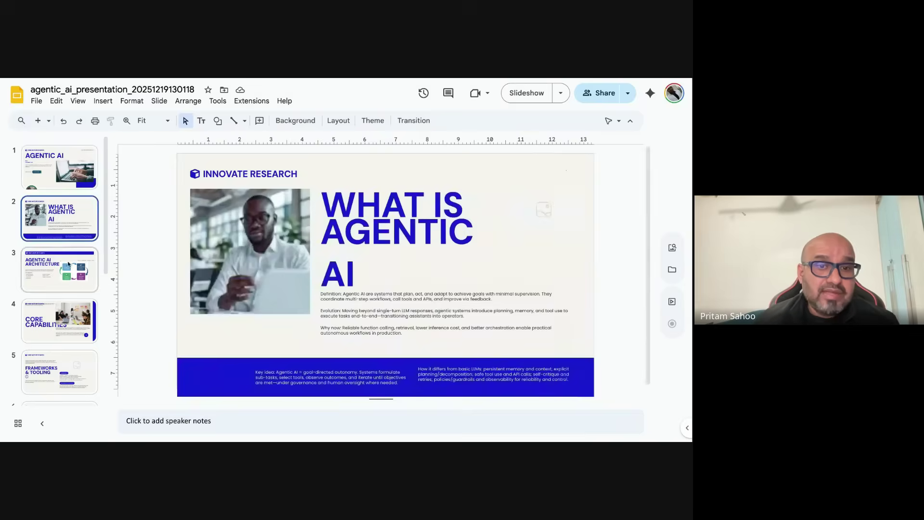
pyautogui.click(69, 264)
pyautogui.scroll(-2, 69, 264)
pyautogui.scroll(-2, 69, 264)
pyautogui.scroll(-2, 68, 263)
pyautogui.scroll(-1, 69, 264)
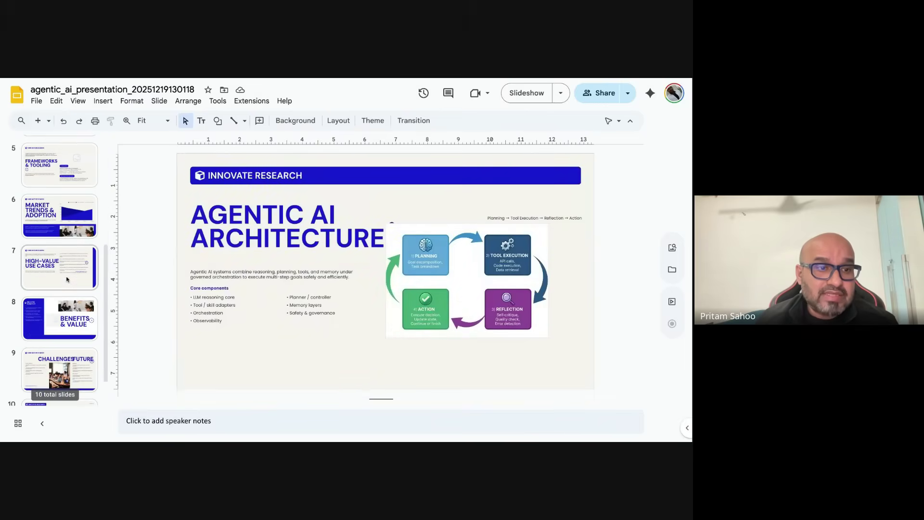
# - Review slides 7, 8 (Benefits & Value) and 9 (Challenges/Future), selecting the CHALLENGES title
pyautogui.click(68, 278)
pyautogui.click(67, 311)
pyautogui.scroll(-1, 68, 311)
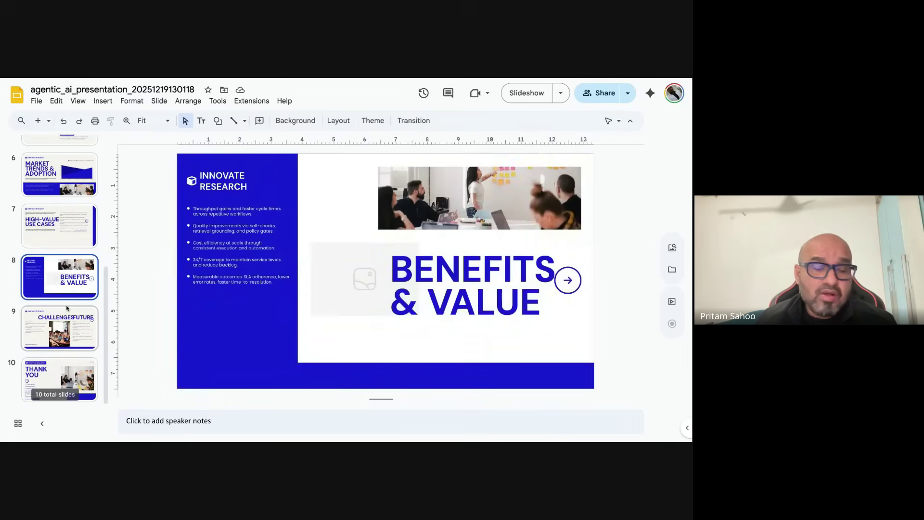
pyautogui.click(62, 328)
pyautogui.scroll(5, 60, 289)
pyautogui.scroll(1, 60, 289)
pyautogui.click(375, 198)
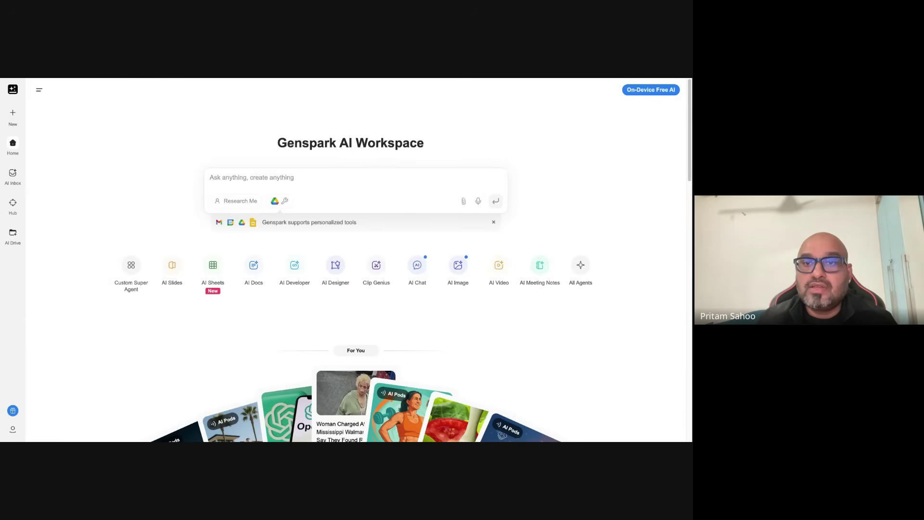
# - Submit the storybook brief: 10–12 pages, warm tone, very simple English, happy ending with a moral
pyautogui.click(337, 269)
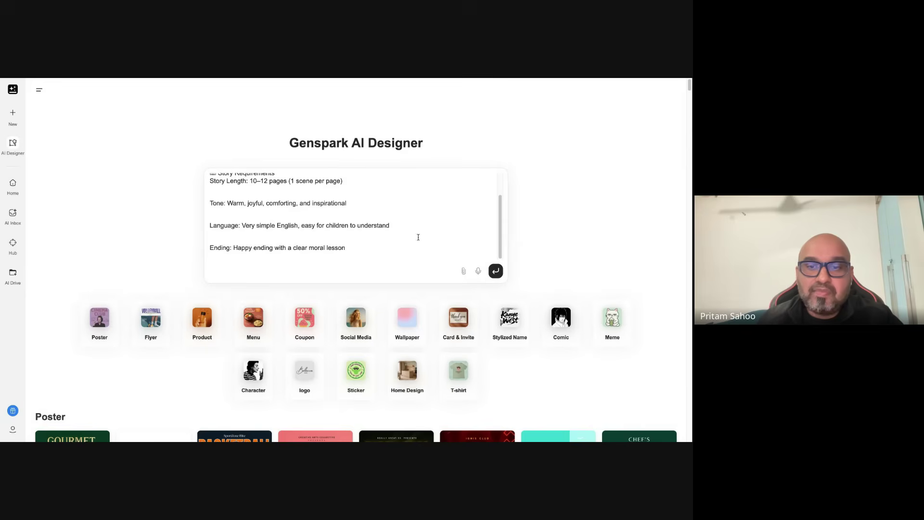
# - Generate the Kindness Kingdom storybook about Luna and scroll through its page table in the chat
pyautogui.click(496, 270)
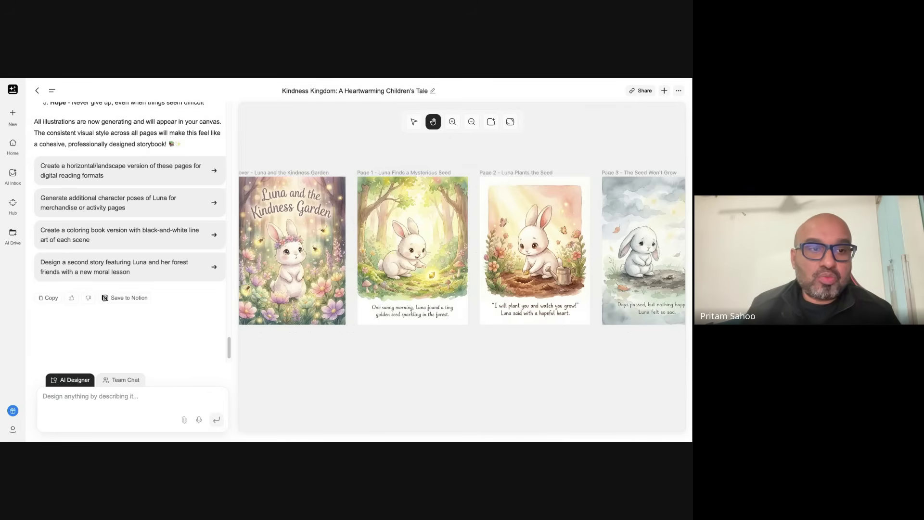
pyautogui.scroll(1, 130, 231)
pyautogui.scroll(3, 130, 231)
pyautogui.scroll(3, 130, 231)
pyautogui.scroll(2, 130, 231)
pyautogui.scroll(3, 130, 231)
pyautogui.scroll(2, 130, 231)
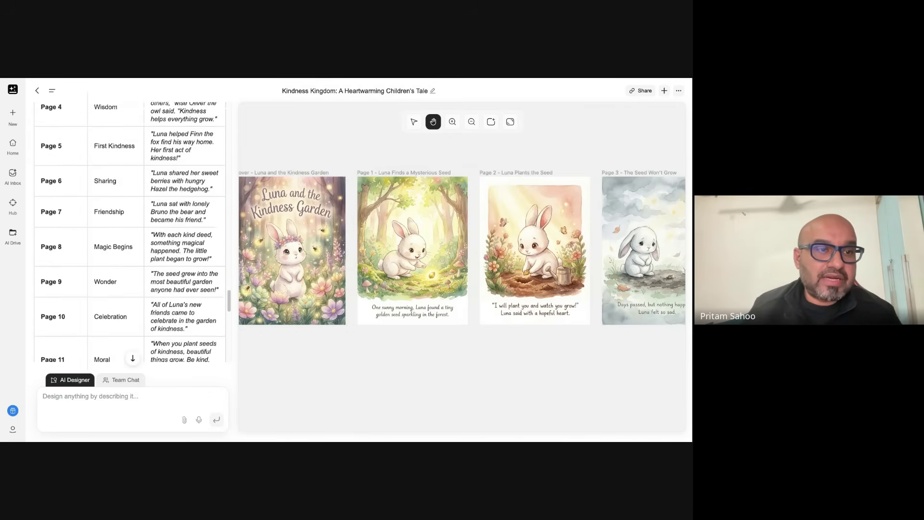
pyautogui.scroll(1, 130, 231)
pyautogui.scroll(2, 130, 231)
pyautogui.scroll(1, 130, 231)
pyautogui.scroll(2, 130, 231)
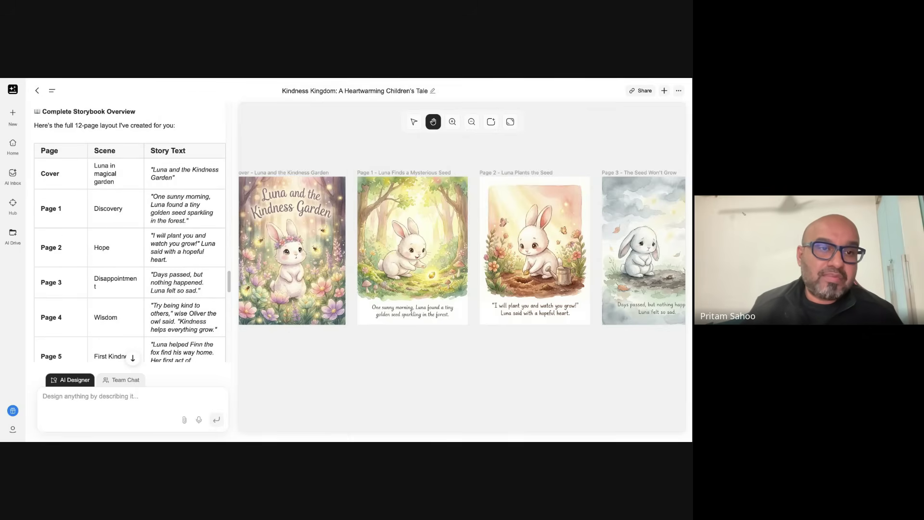
pyautogui.scroll(-1, 130, 231)
pyautogui.scroll(-3, 130, 231)
pyautogui.scroll(-2, 130, 231)
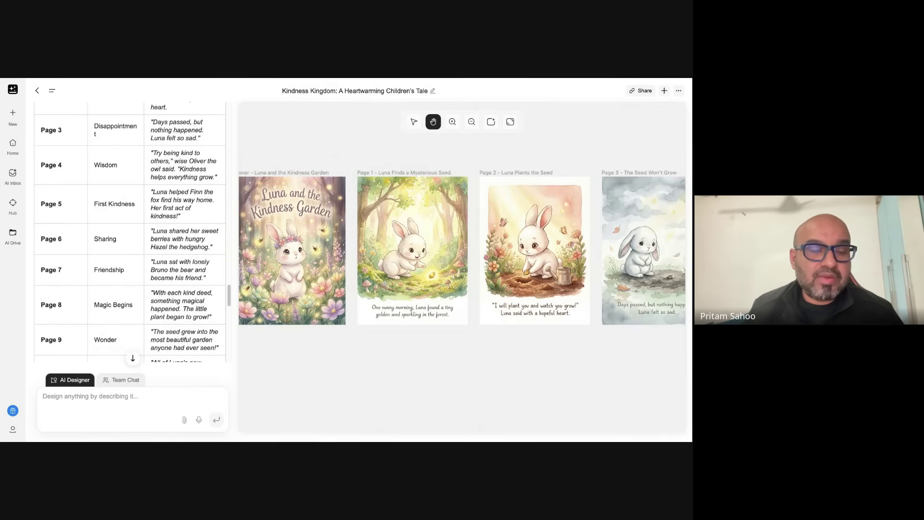
pyautogui.scroll(-1, 130, 231)
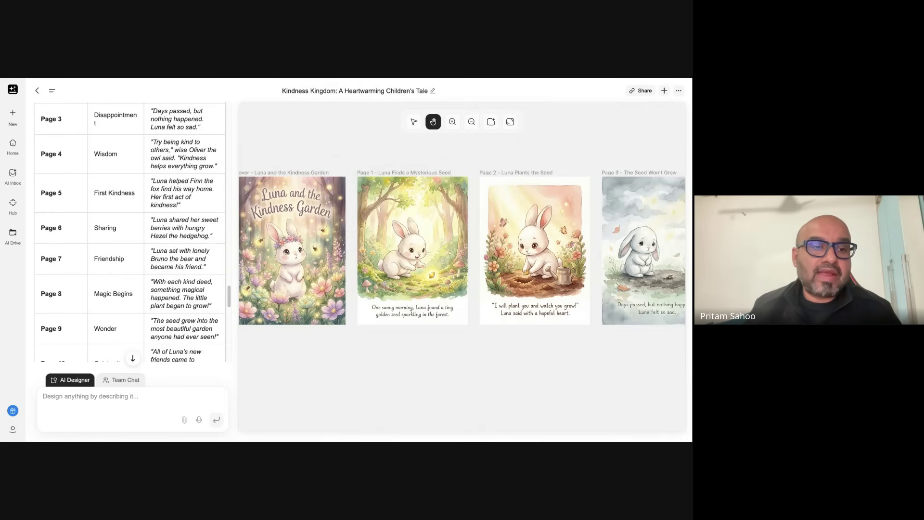
pyautogui.scroll(-5, 130, 231)
pyautogui.scroll(-1, 130, 231)
pyautogui.scroll(-1, 130, 231)
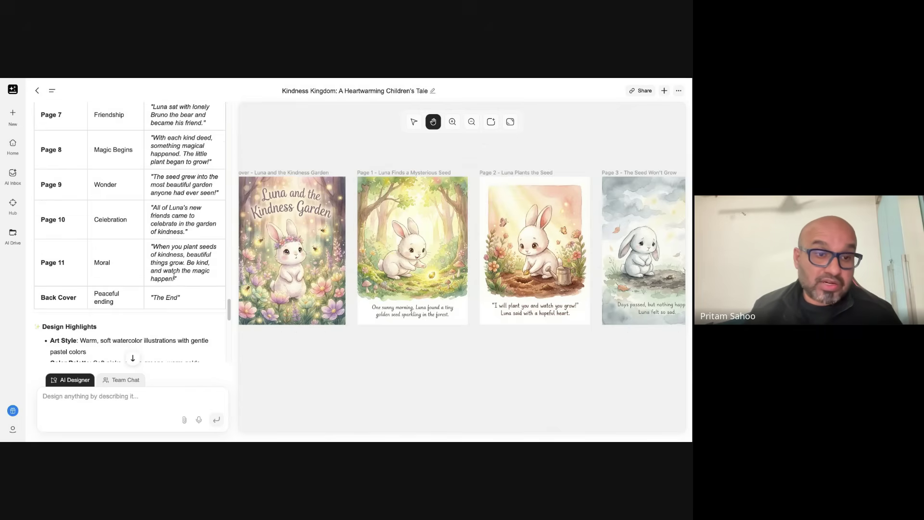
# - Pan the storybook canvas to review the illustrated pages 3 through 8
pyautogui.hscroll(-2, 279, 262)
pyautogui.hscroll(3, 344, 248)
pyautogui.hscroll(3, 344, 248)
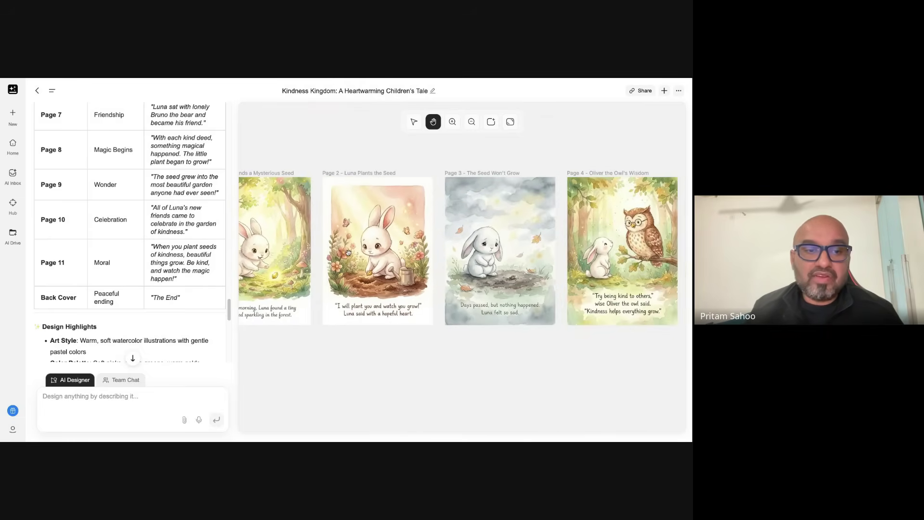
pyautogui.hscroll(-3, 349, 253)
pyautogui.moveTo(487, 250); pyautogui.dragTo(229, 242)
pyautogui.moveTo(573, 234); pyautogui.dragTo(239, 236)
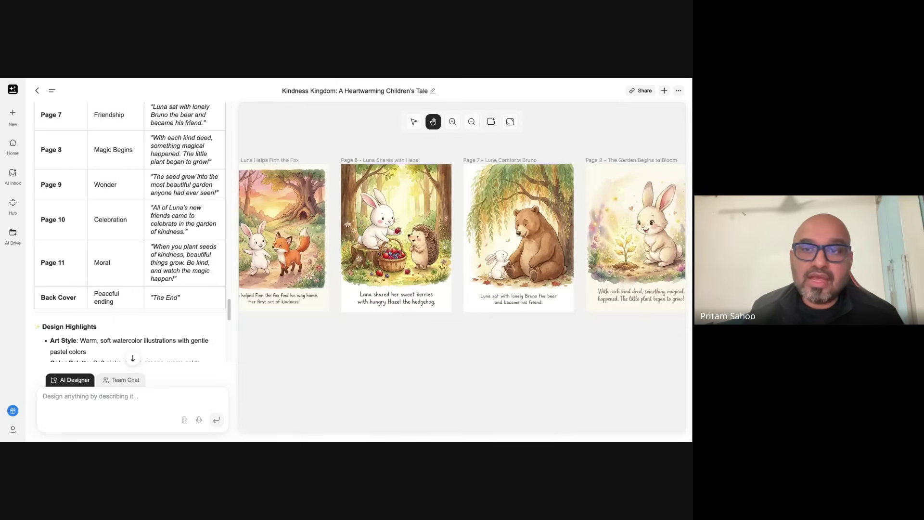
# - Check the storybook's sharing options, then request a horizontal landscape version of its pages
pyautogui.click(642, 91)
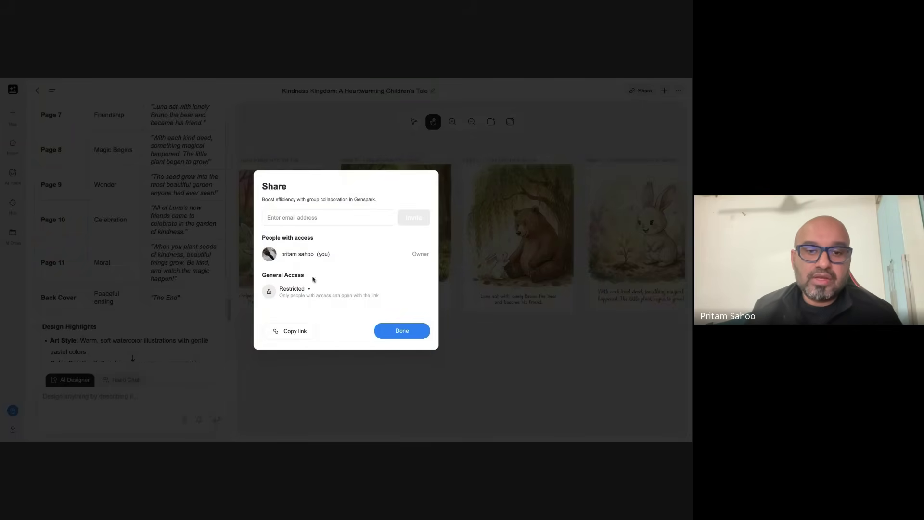
pyautogui.click(455, 294)
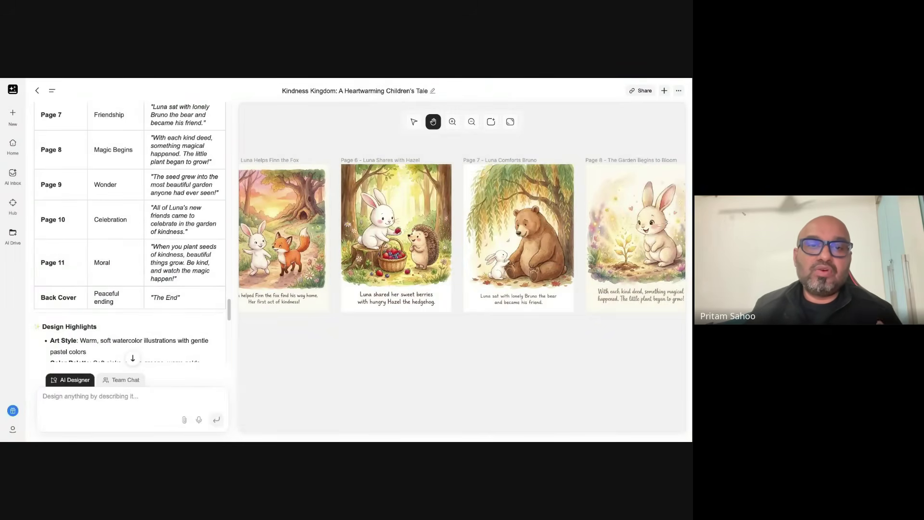
pyautogui.scroll(-10, 157, 303)
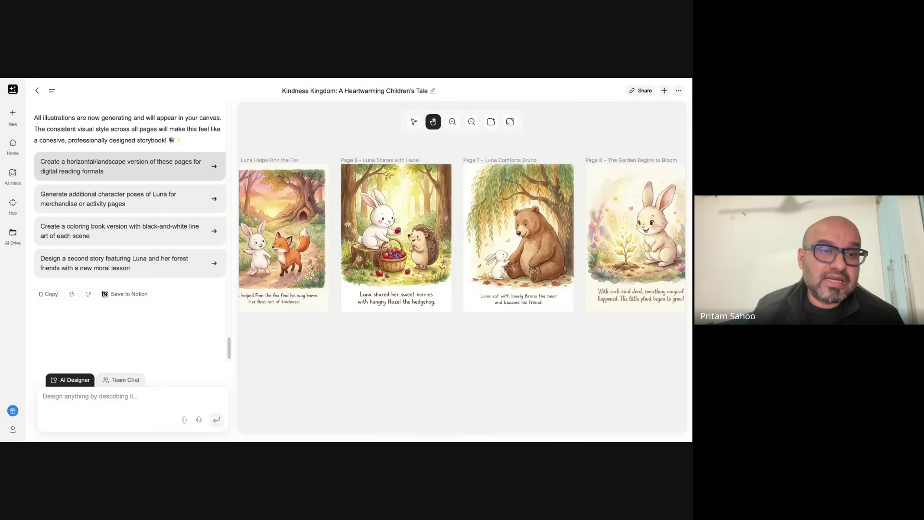
pyautogui.click(130, 171)
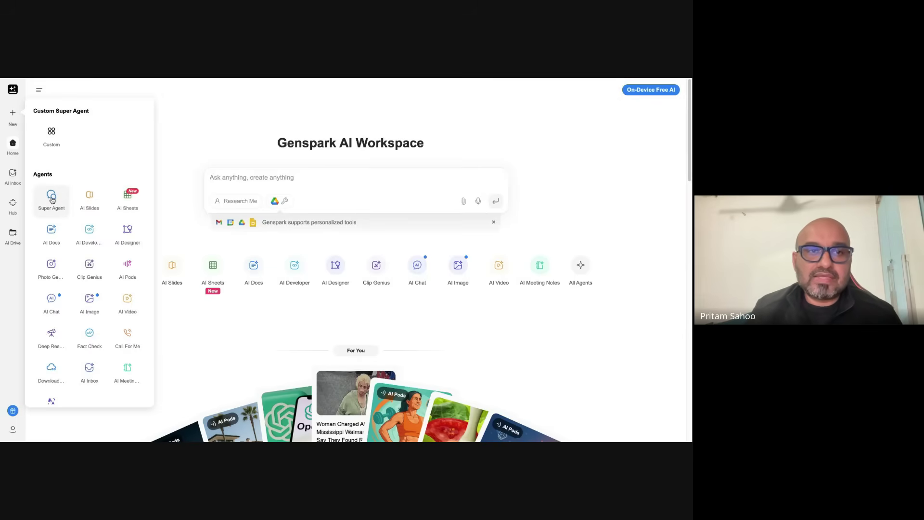
# - In a new Super Agent chat, submit the pasted Google agentic AI podcast-and-slides request
pyautogui.click(51, 198)
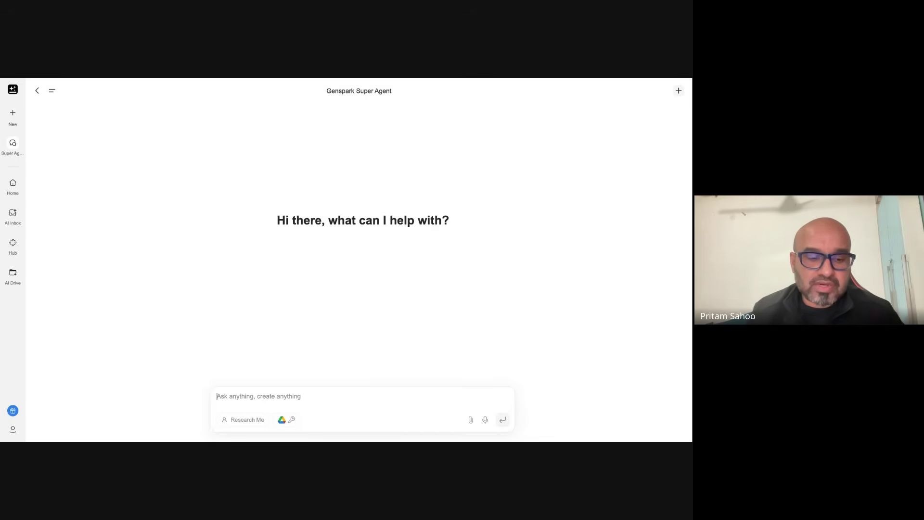
pyautogui.write('create a podcast on agentic ai by google and brief concise slides/presentation')
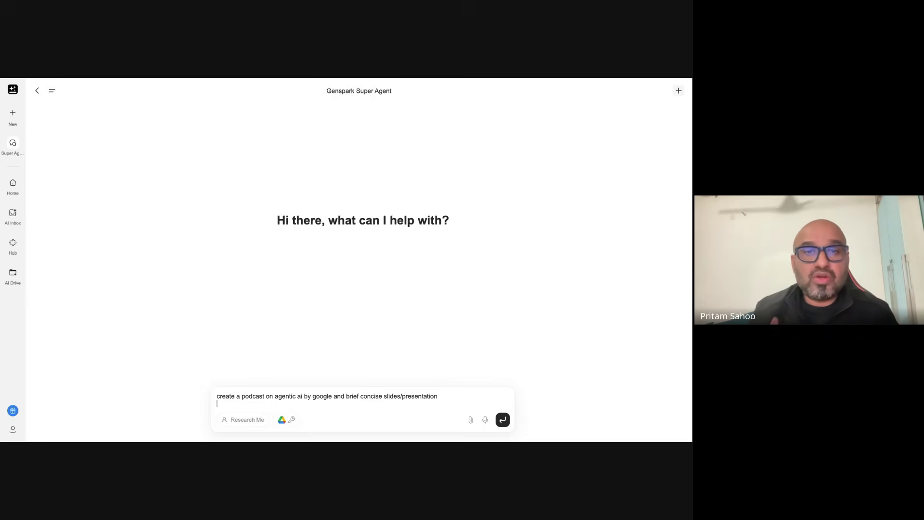
pyautogui.hotkey('shift', 'Return')
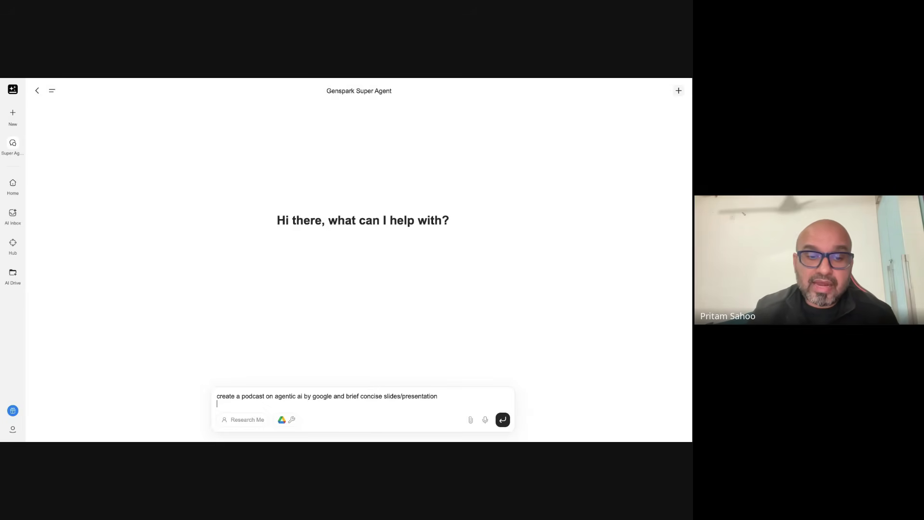
pyautogui.press('Return')
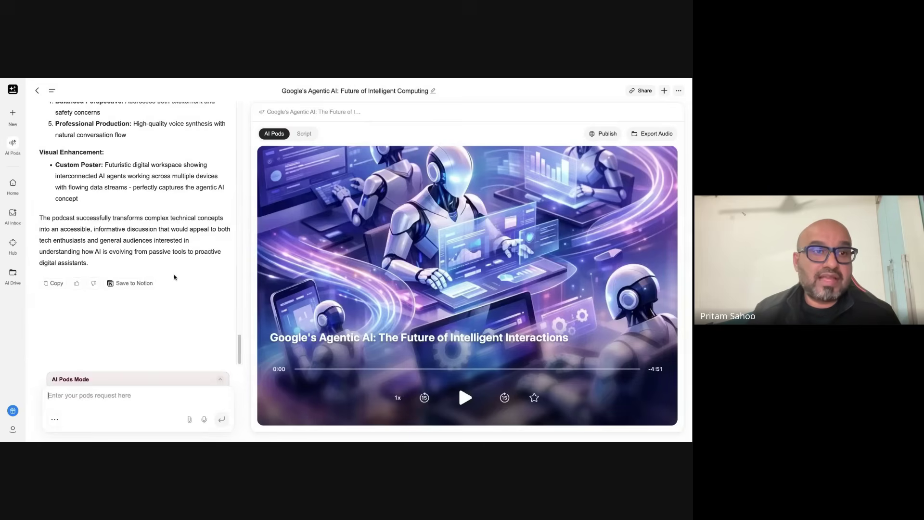
# - Read the agentic AI podcast's written script, then return to the podcast player
pyautogui.scroll(5, 175, 277)
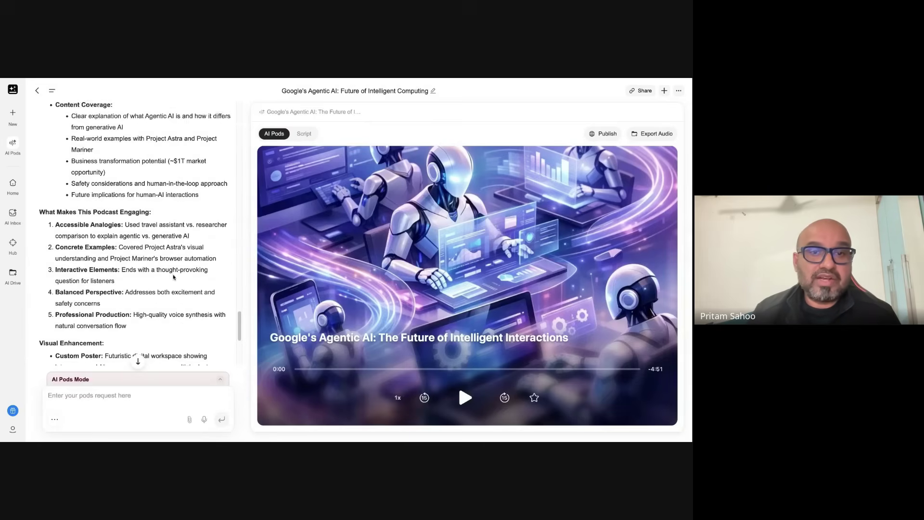
pyautogui.scroll(5, 175, 277)
pyautogui.scroll(5, 174, 277)
pyautogui.scroll(-5, 174, 276)
pyautogui.scroll(-2, 175, 277)
pyautogui.click(305, 134)
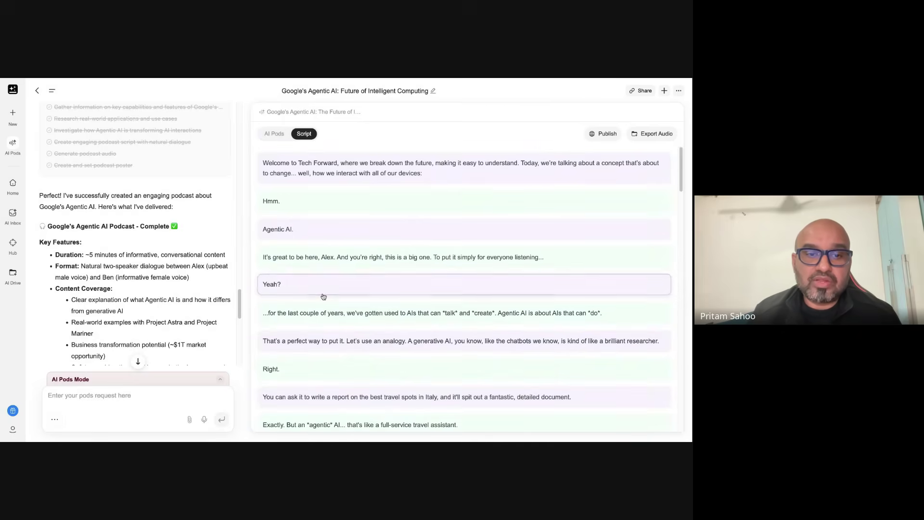
pyautogui.scroll(-1, 323, 296)
pyautogui.click(273, 133)
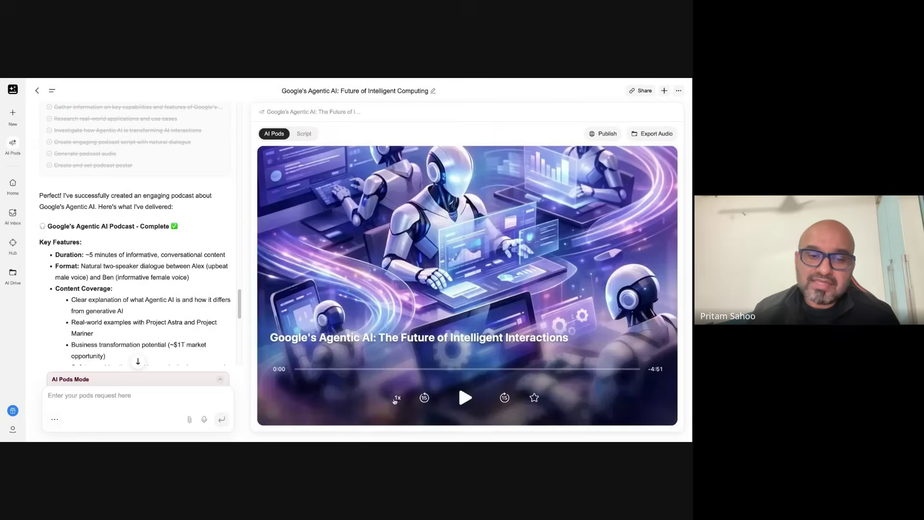
# - Play and pause the five-minute podcast, then export it as an audio file
pyautogui.click(464, 400)
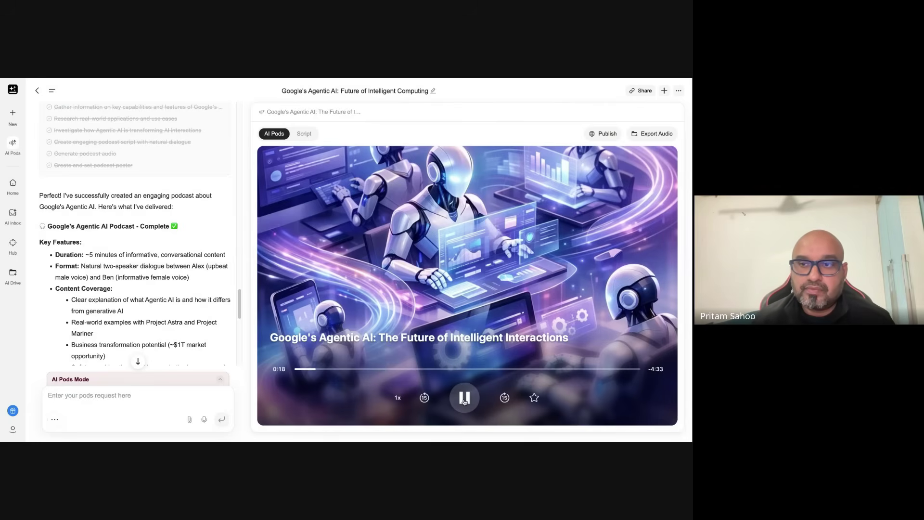
pyautogui.click(465, 399)
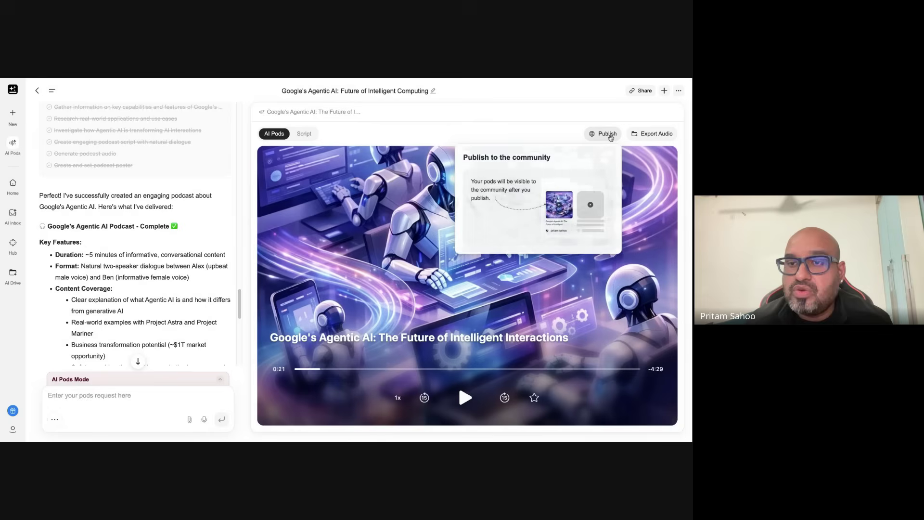
pyautogui.moveTo(603, 134)
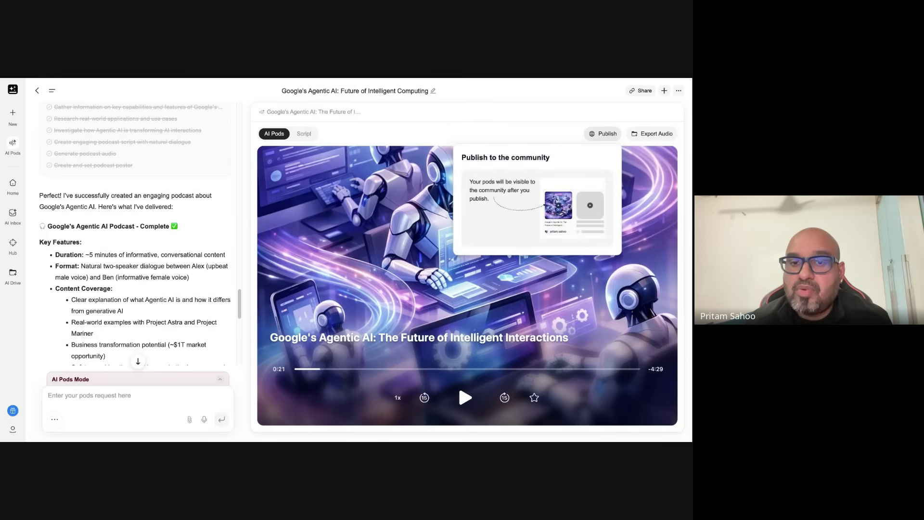
pyautogui.click(653, 135)
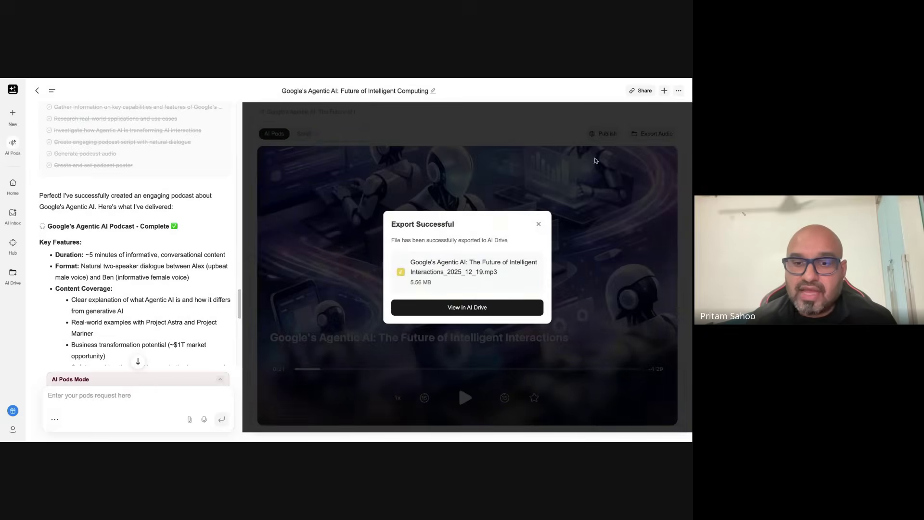
pyautogui.click(458, 385)
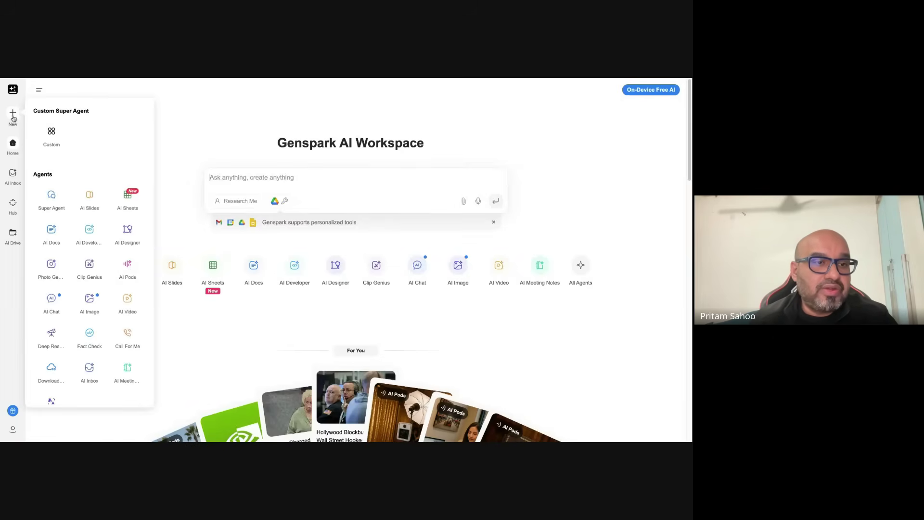
pyautogui.moveTo(13, 115)
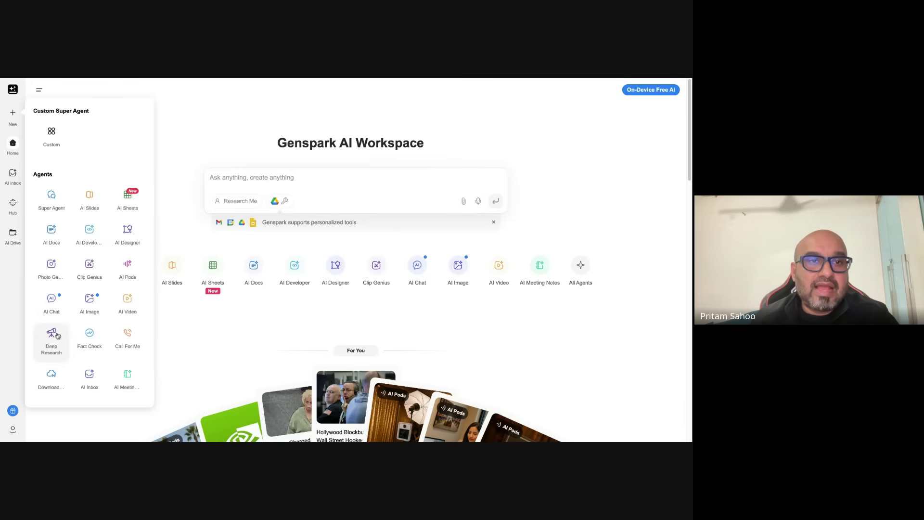
# - Ask Deep Research 'What are the trending topics for youtube in AI space'
pyautogui.click(52, 335)
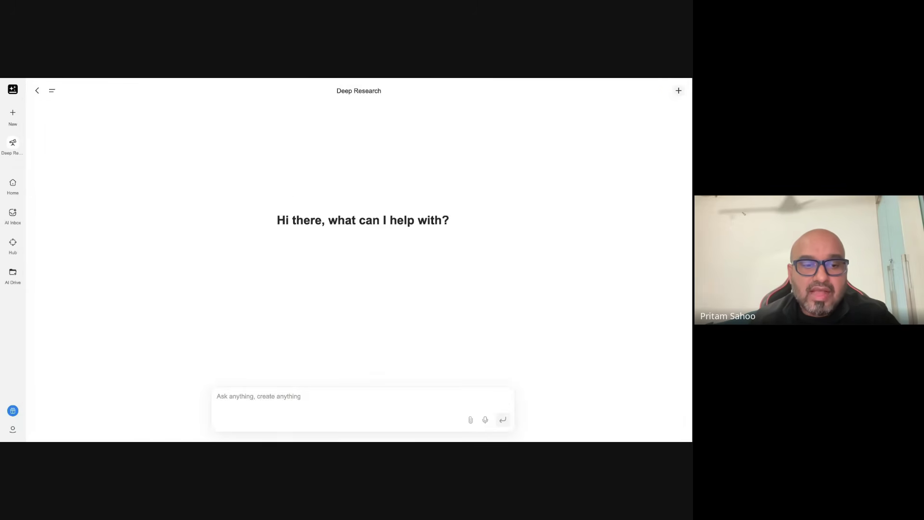
pyautogui.write('What are the trending topics for youtube in AI space')
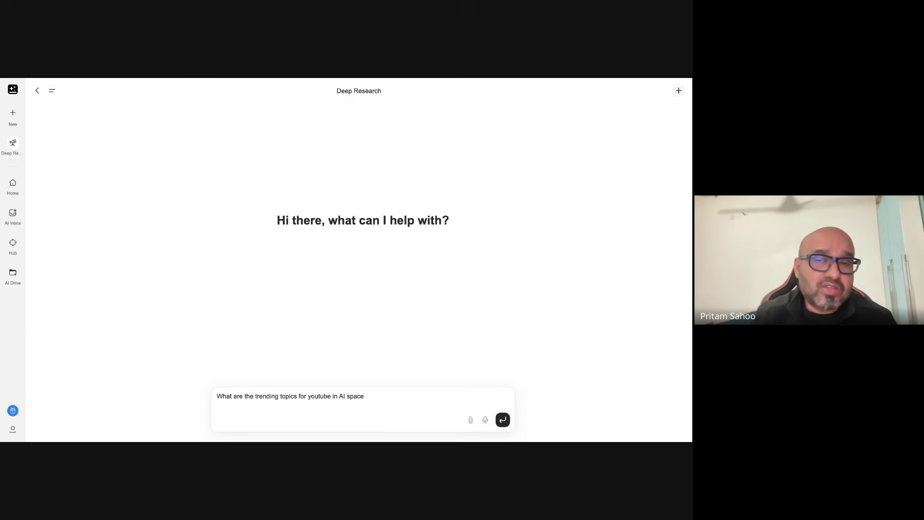
pyautogui.press('Return')
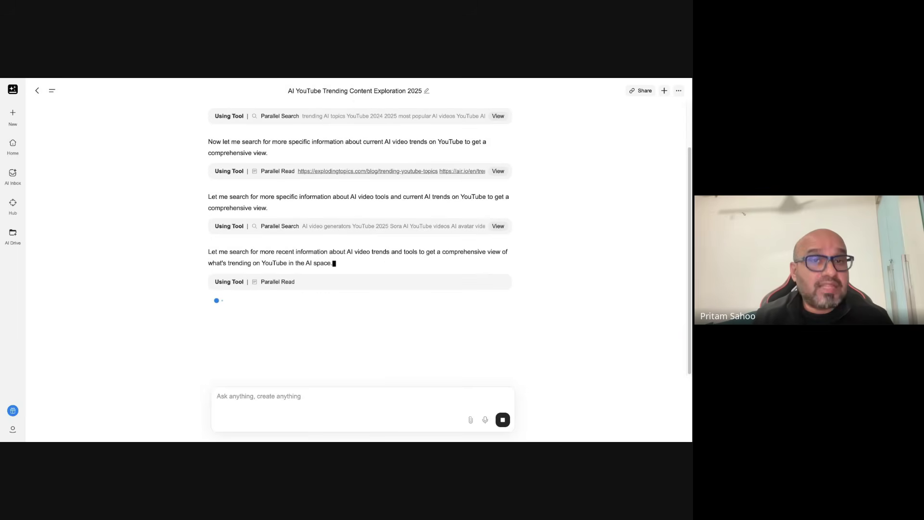
# - Scroll from the top of the YouTube AI trends report down to its performance metrics section
pyautogui.scroll(5, 248, 249)
pyautogui.scroll(5, 248, 249)
pyautogui.scroll(5, 248, 250)
pyautogui.scroll(5, 249, 249)
pyautogui.scroll(2, 248, 249)
pyautogui.scroll(3, 249, 250)
pyautogui.scroll(5, 249, 249)
pyautogui.scroll(1, 360, 240)
pyautogui.scroll(-1, 245, 238)
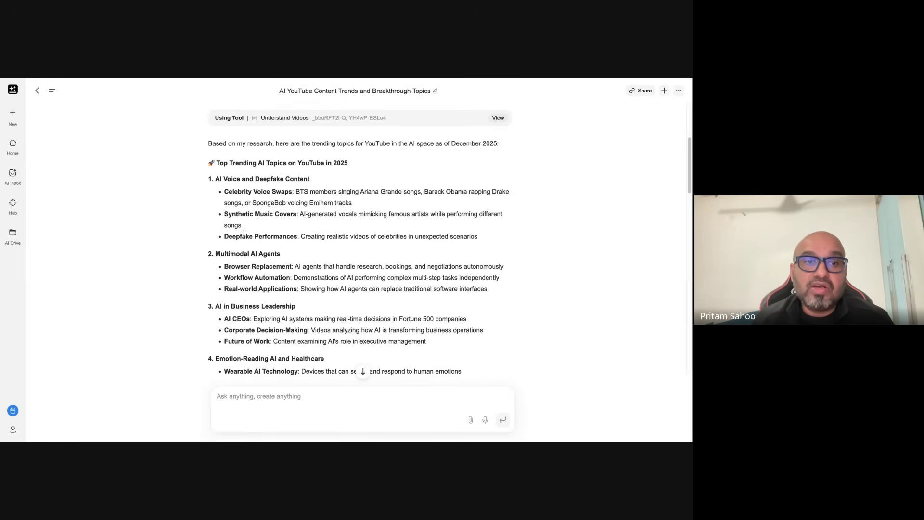
pyautogui.scroll(-2, 263, 254)
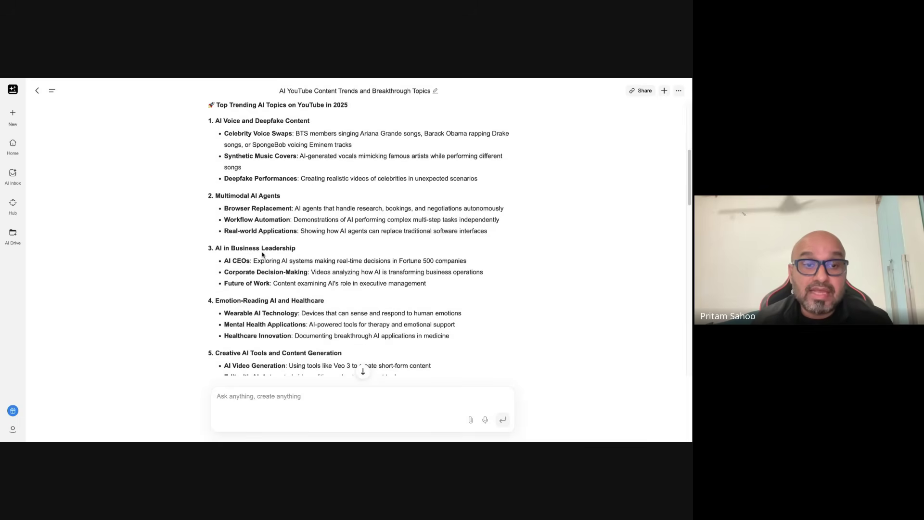
pyautogui.scroll(-1, 263, 255)
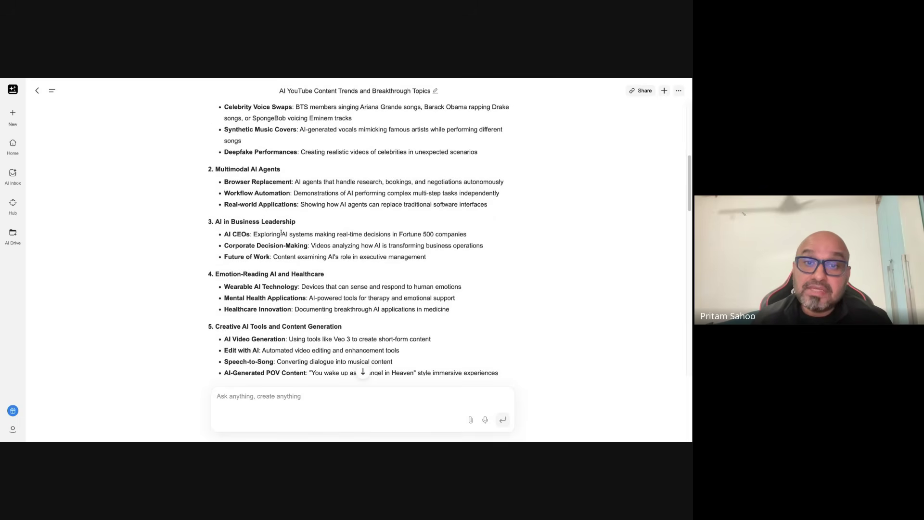
pyautogui.scroll(-3, 264, 254)
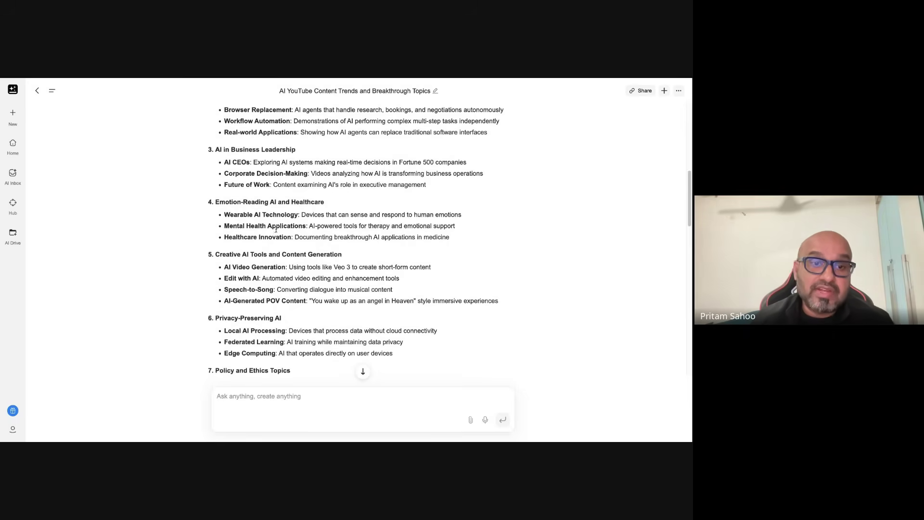
pyautogui.scroll(-3, 273, 240)
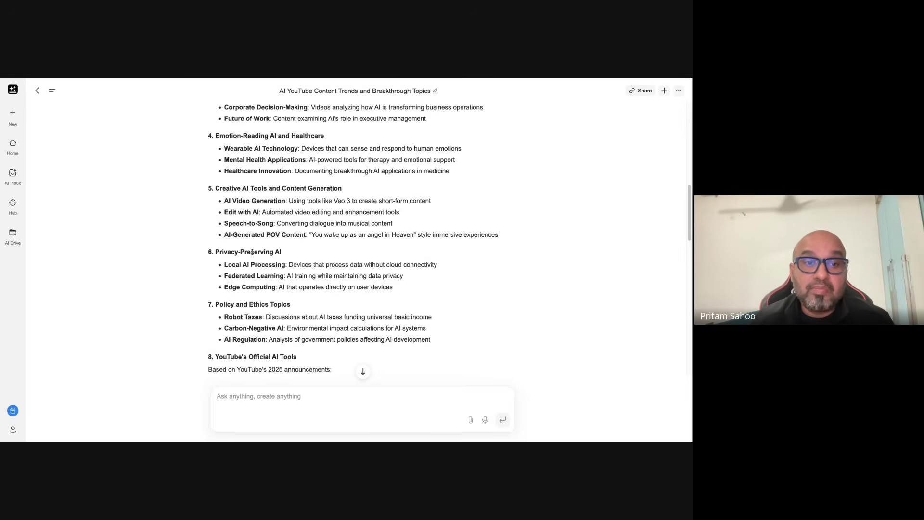
pyautogui.scroll(-1, 252, 251)
pyautogui.scroll(-1, 252, 252)
pyautogui.scroll(-2, 245, 246)
pyautogui.scroll(-4, 225, 230)
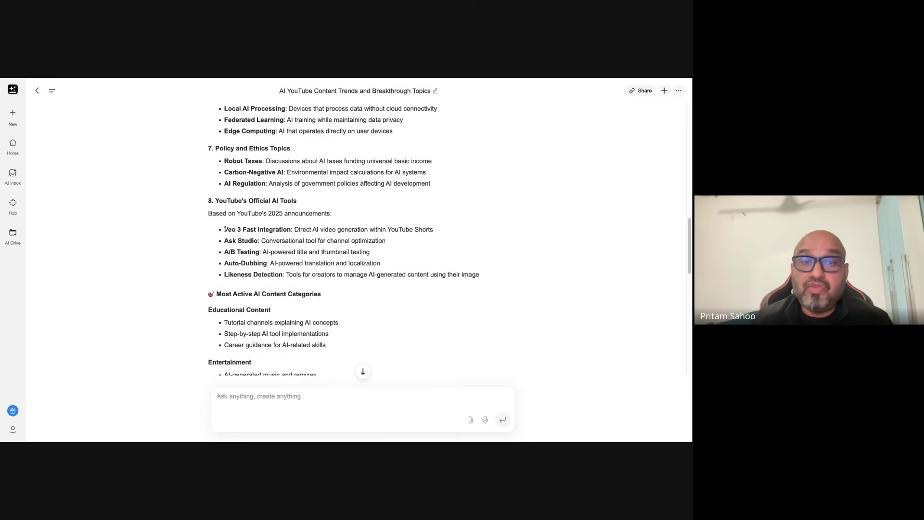
pyautogui.scroll(-3, 225, 230)
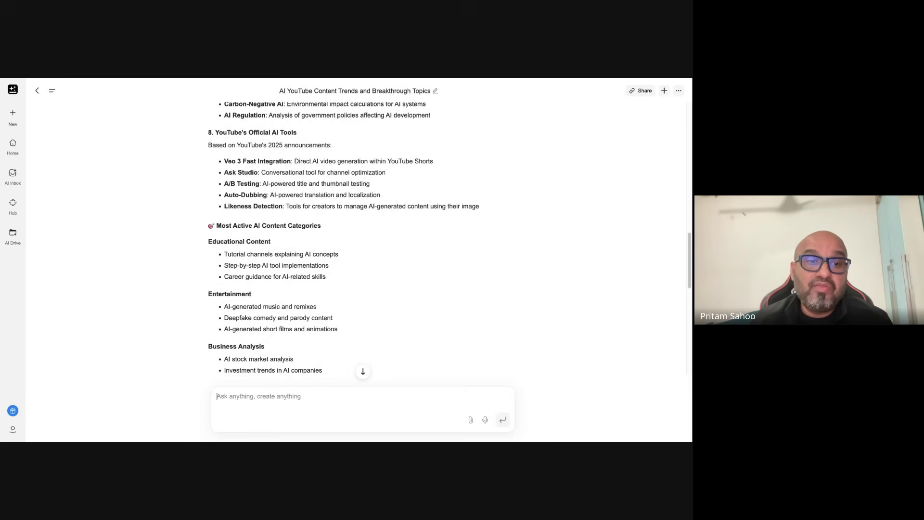
pyautogui.scroll(-3, 225, 229)
pyautogui.scroll(-1, 357, 241)
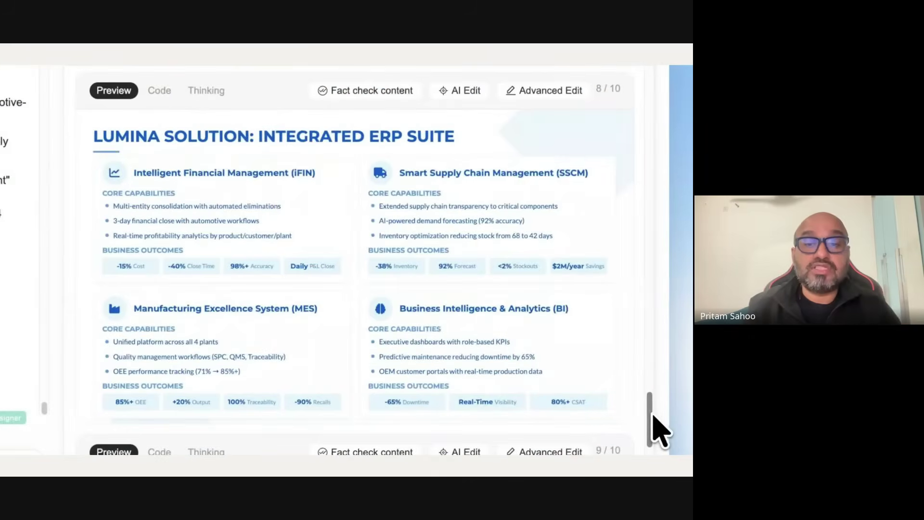
# - Scroll the Lumina ERP slide previews and open the team's Team Chat discussion
pyautogui.scroll(-5, 656, 428)
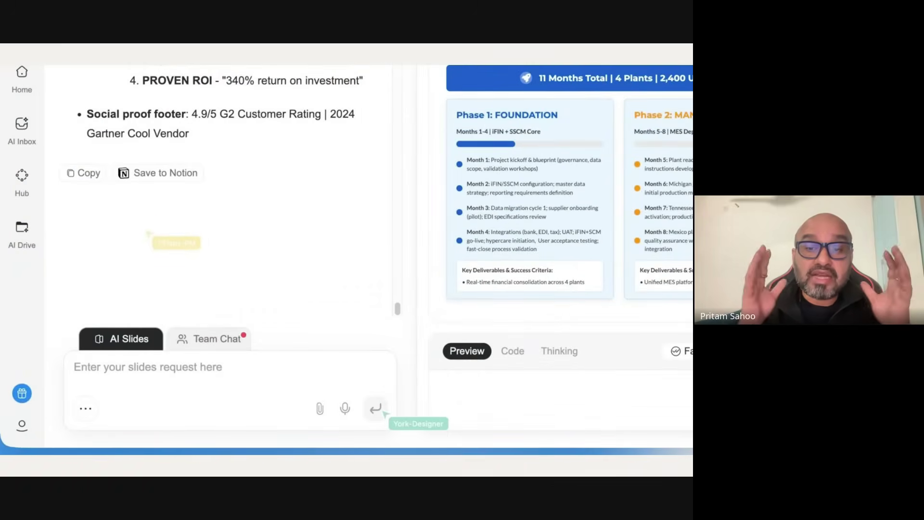
pyautogui.click(228, 342)
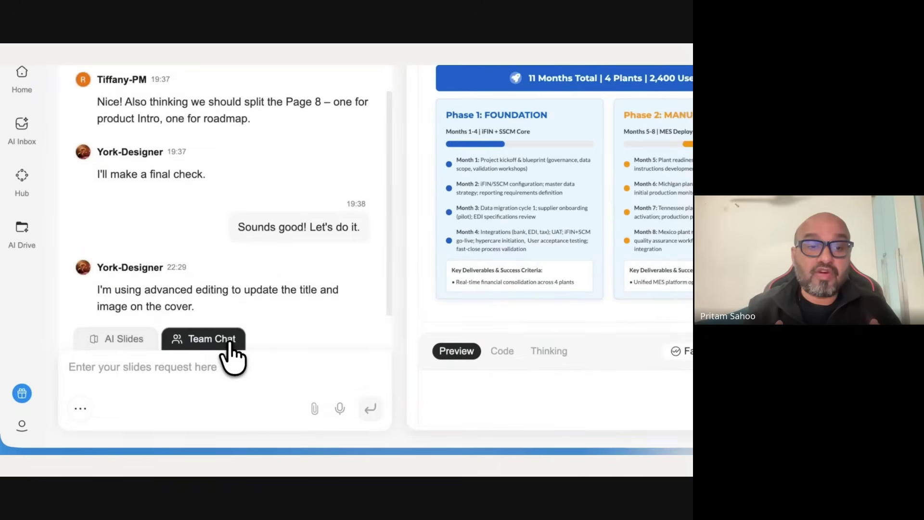